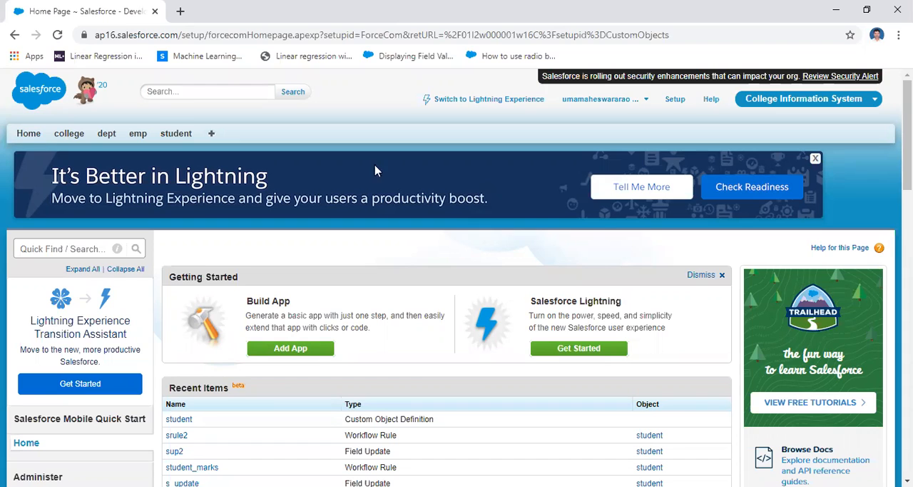
Switch to the Sales app to view its tabs, and return to the College Information System app.
left_click(791, 98)
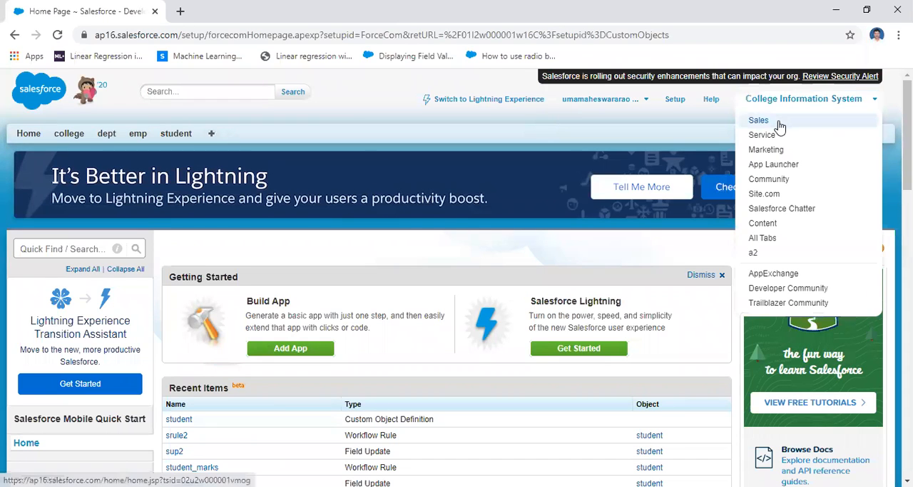
left_click(807, 137)
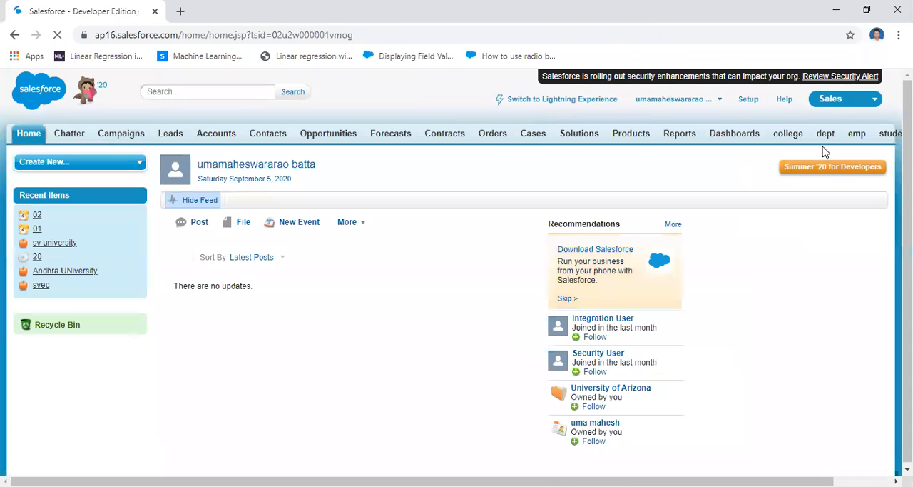
left_click(835, 98)
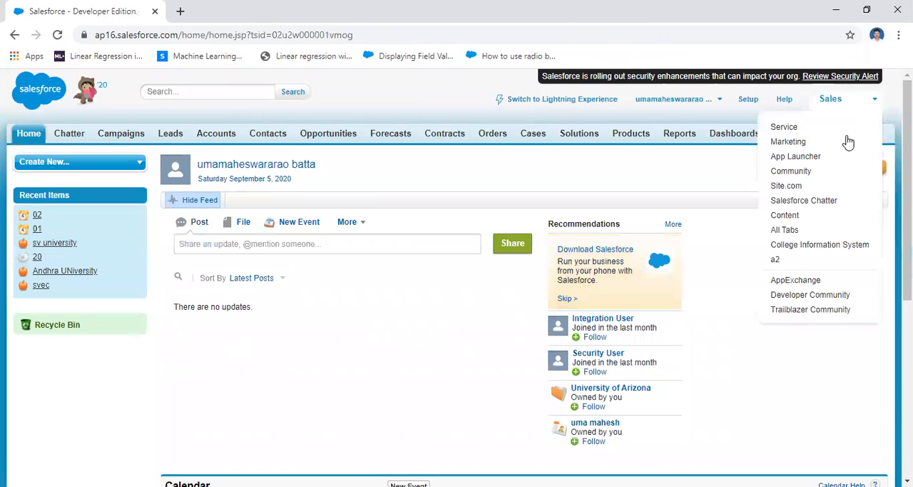
left_click(825, 245)
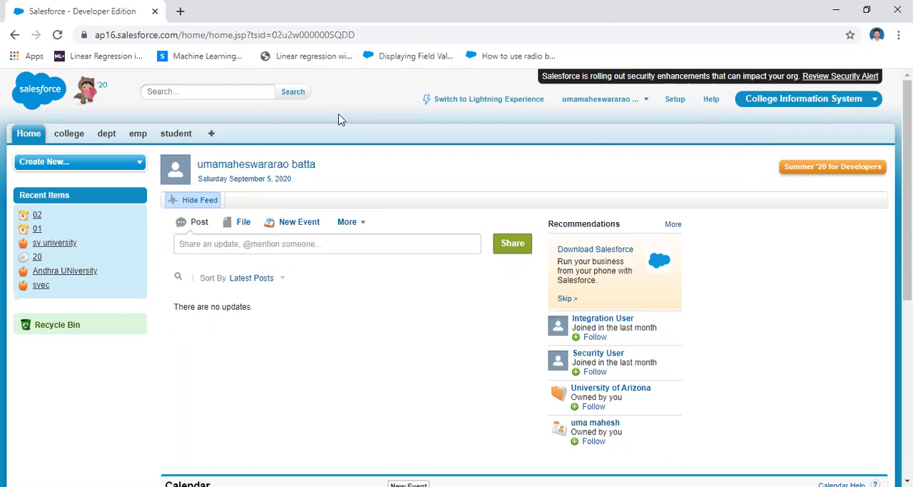
View the tabs of the Service app and the Sales app, and return to College Information System.
left_click(793, 108)
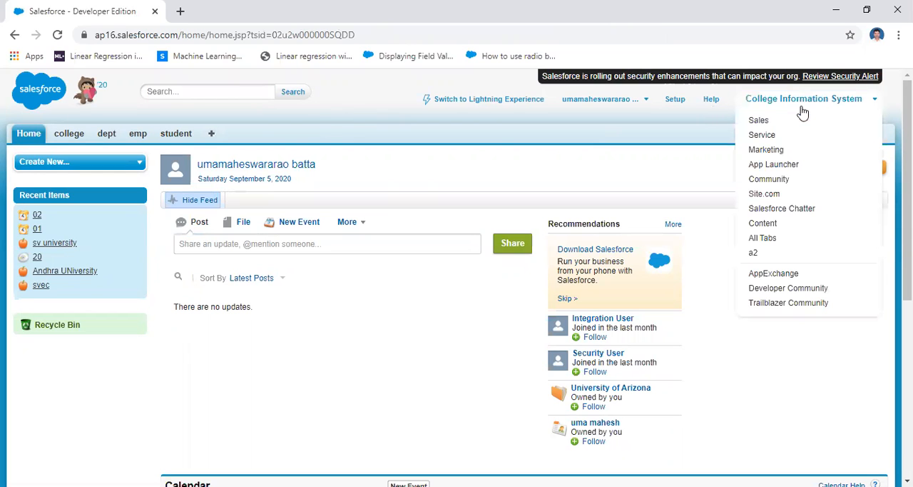
left_click(779, 136)
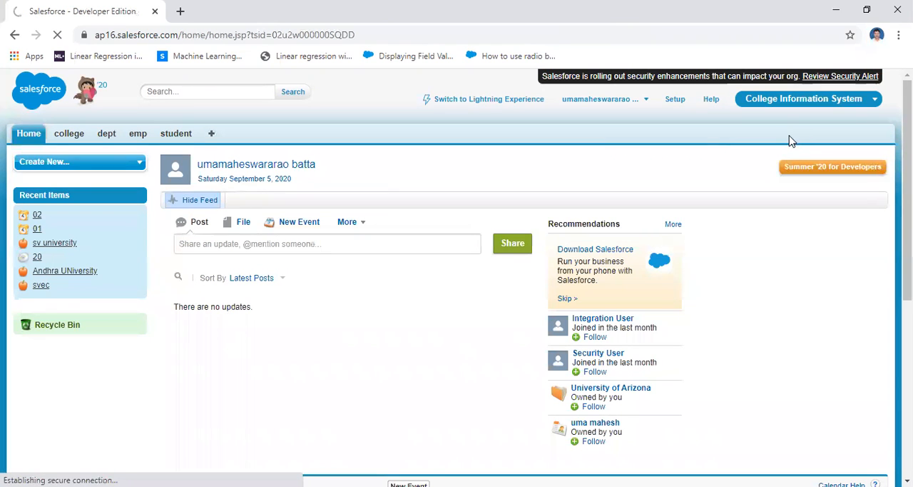
left_click(842, 103)
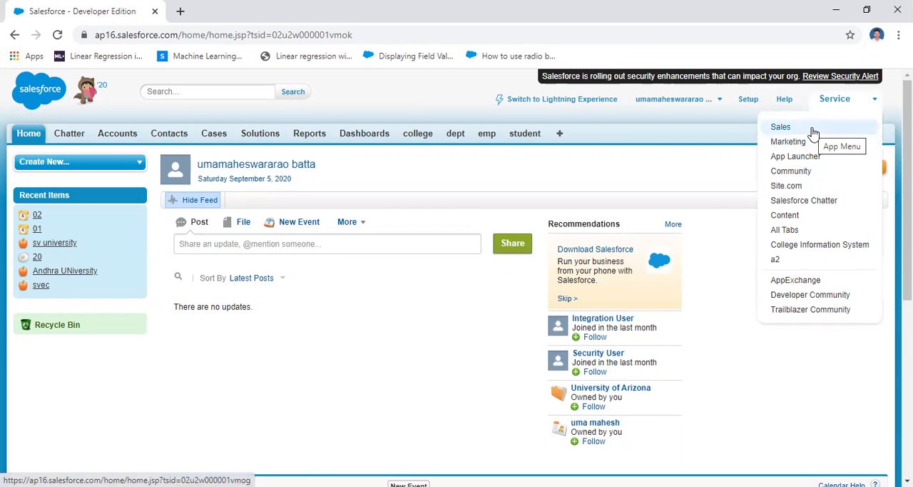
left_click(780, 127)
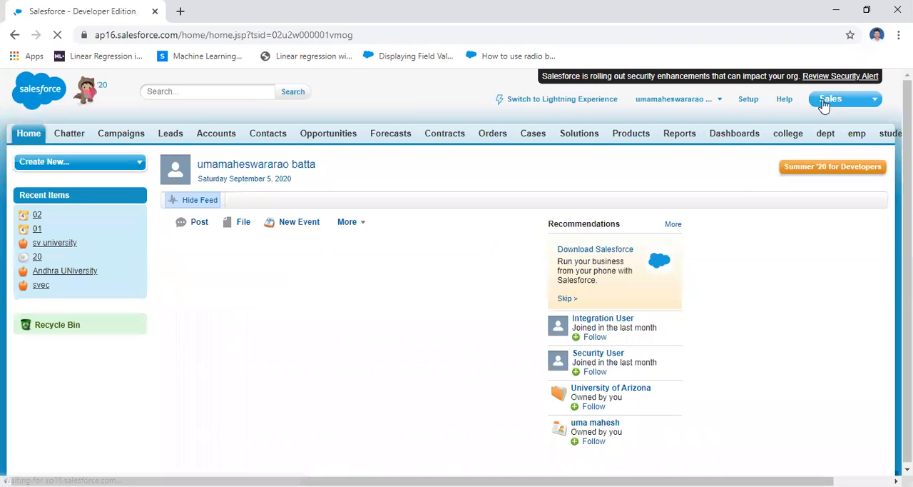
left_click(829, 100)
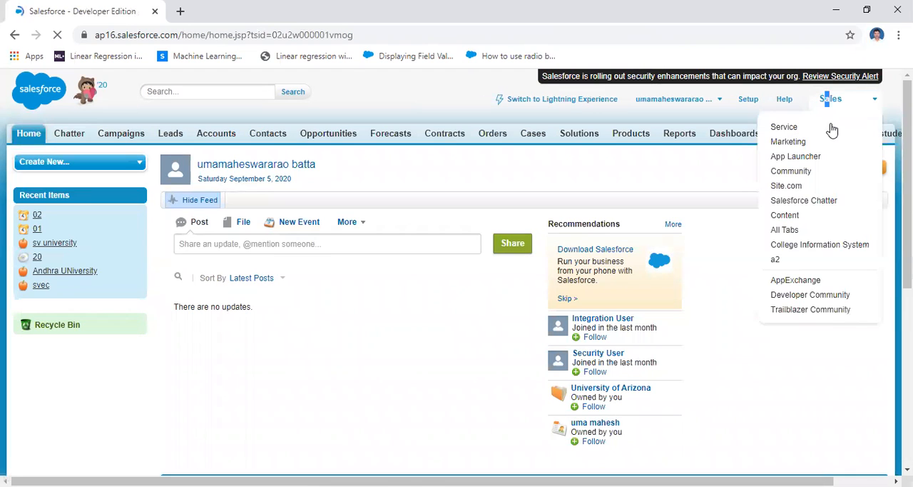
left_click(809, 244)
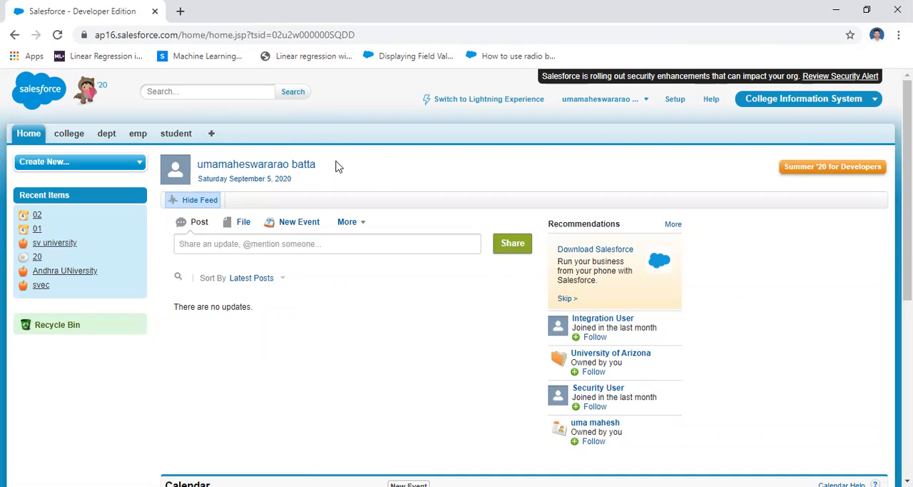
Open a new student record form and examine its smarks and sfee fields.
left_click(175, 135)
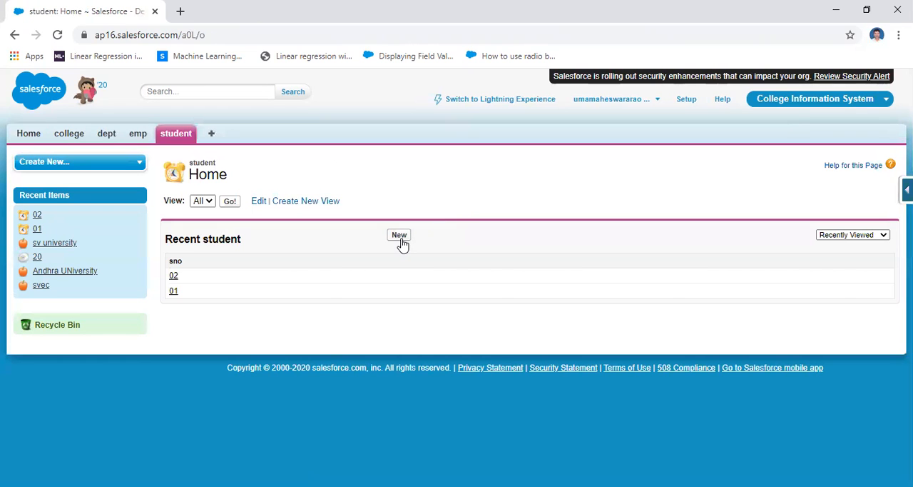
left_click(400, 241)
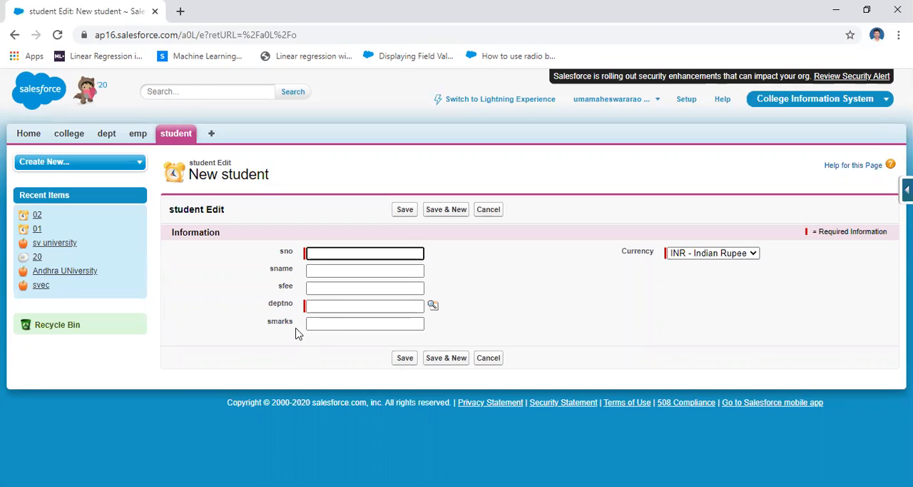
left_click_drag(294, 325, 269, 326)
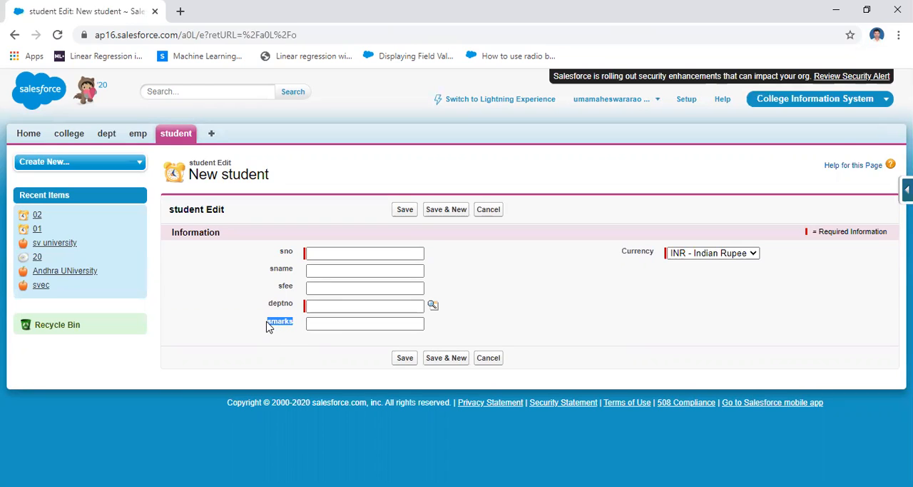
double_click(286, 287)
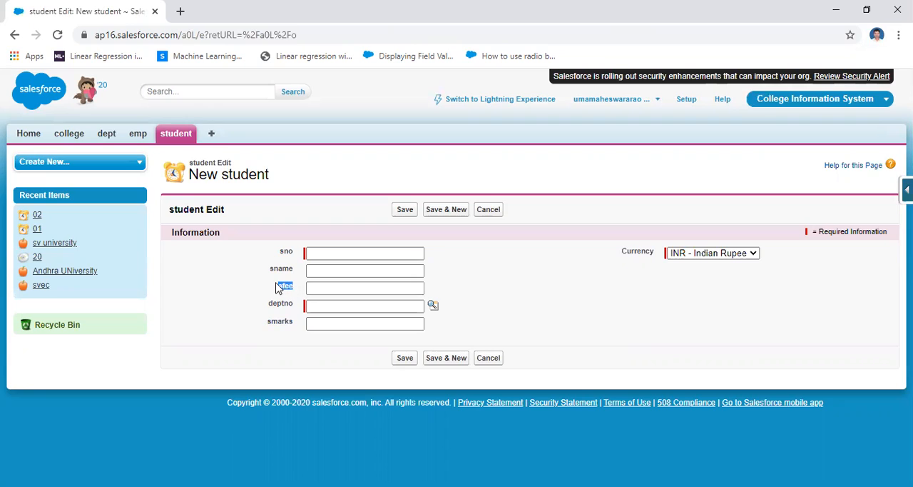
left_click(334, 325)
left_click(593, 327)
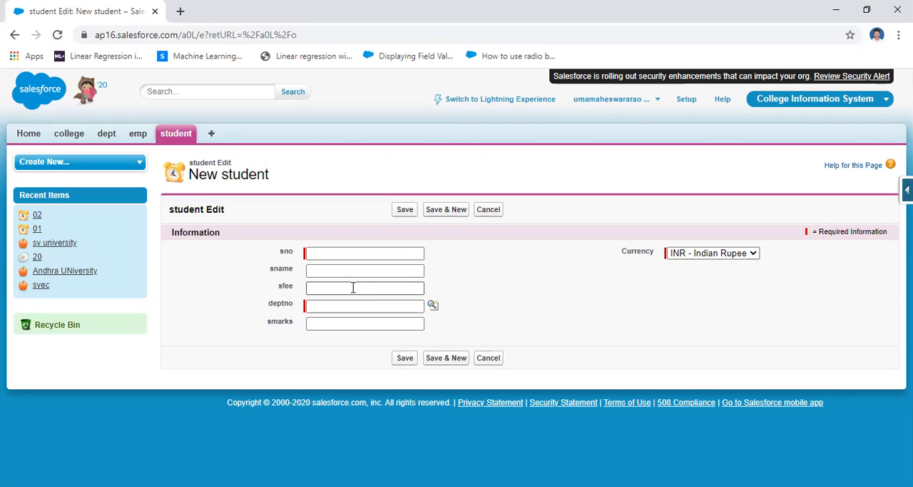
left_click(387, 287)
left_click(504, 286)
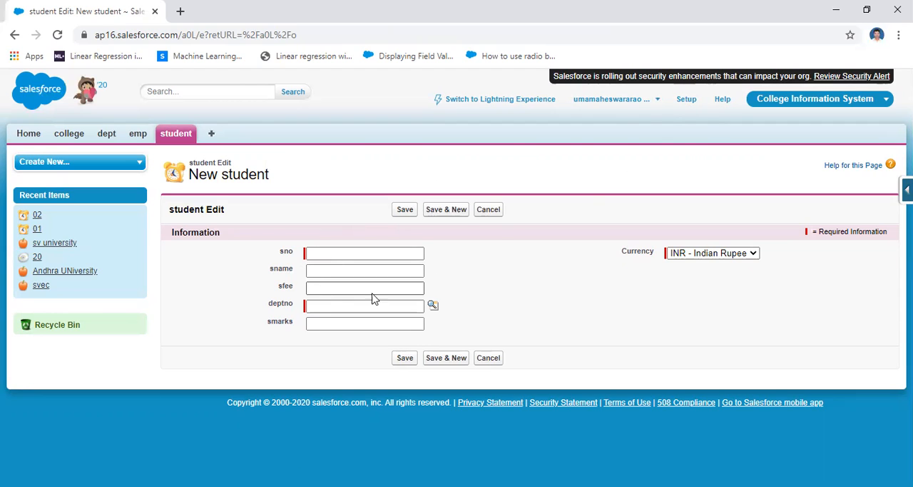
Find Workflow Rules in Setup by searching for "workflo" and continue past the workflow introduction to the rules list.
left_click(685, 104)
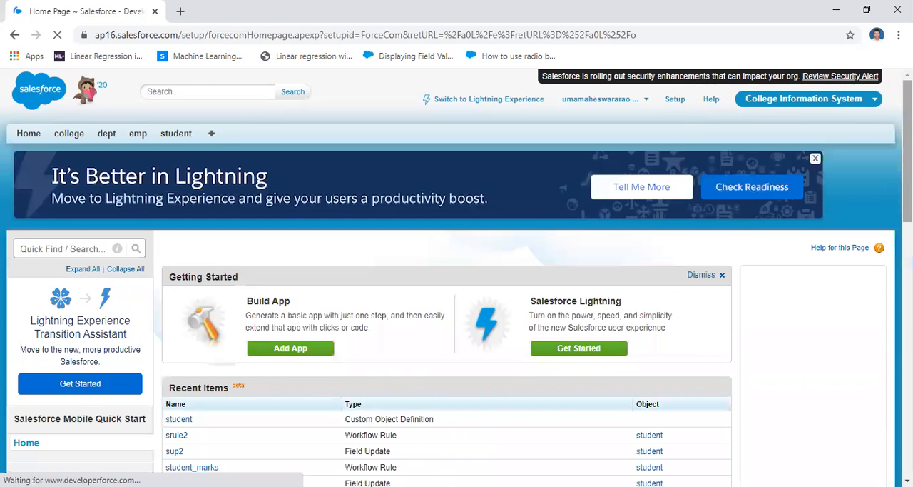
scroll(457, 286, "down", 7)
left_click_drag(908, 303, 908, 323)
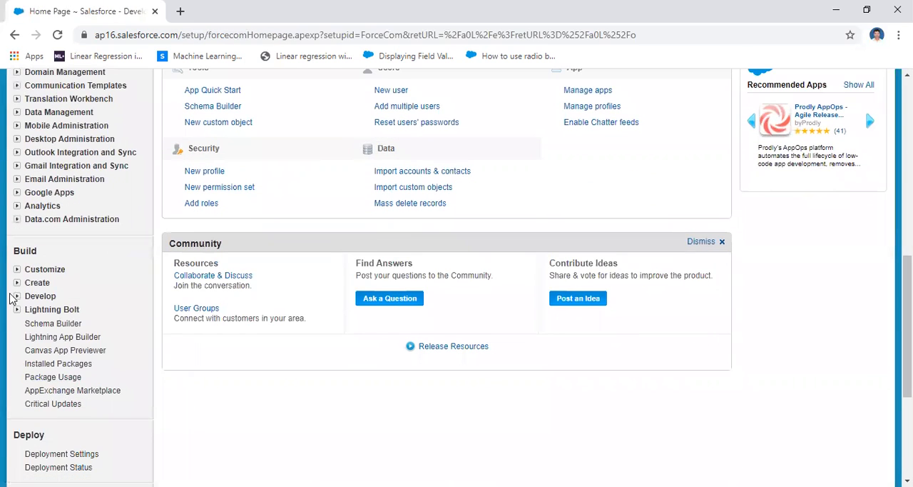
left_click(19, 285)
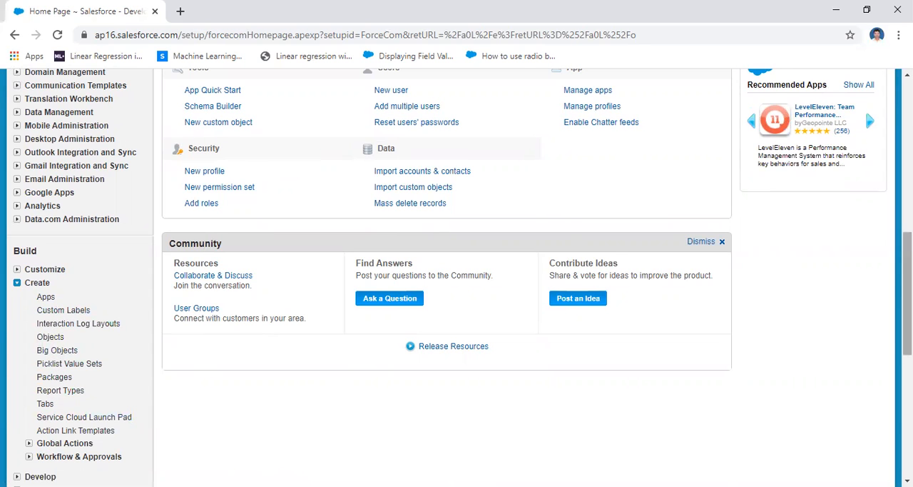
left_click_drag(908, 278, 908, 126)
left_click(58, 250)
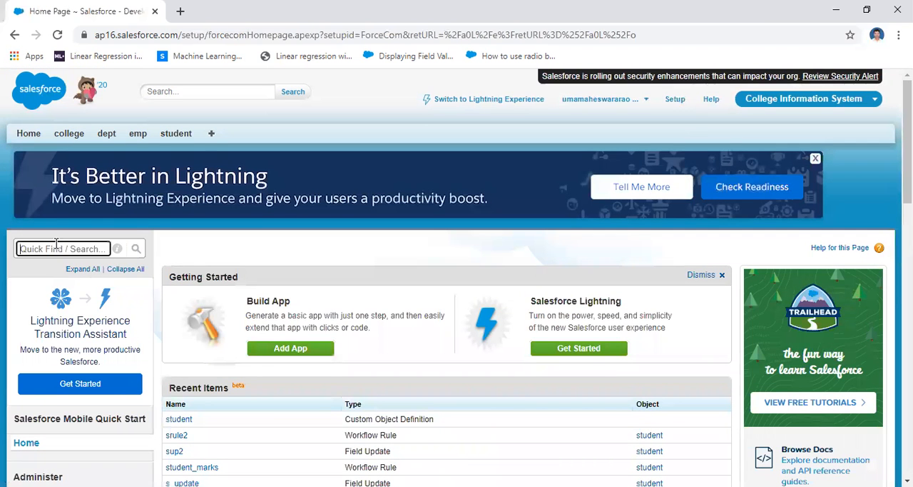
type("workflo")
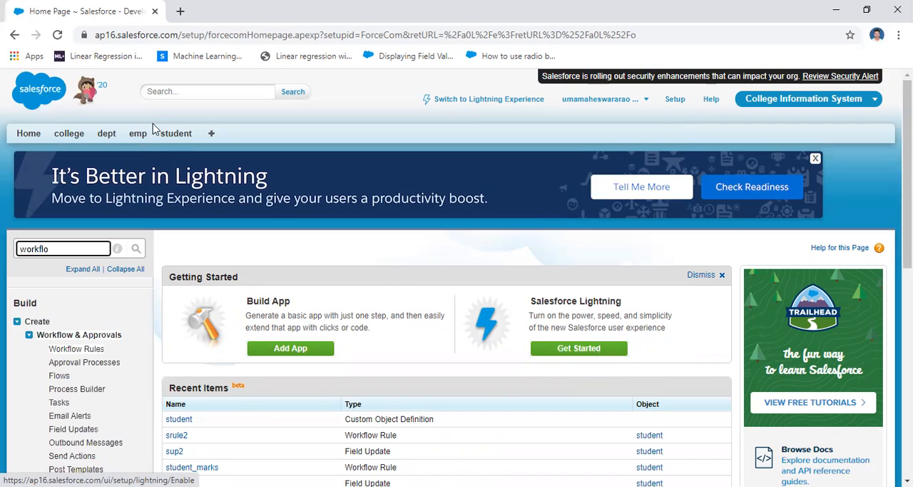
left_click(84, 351)
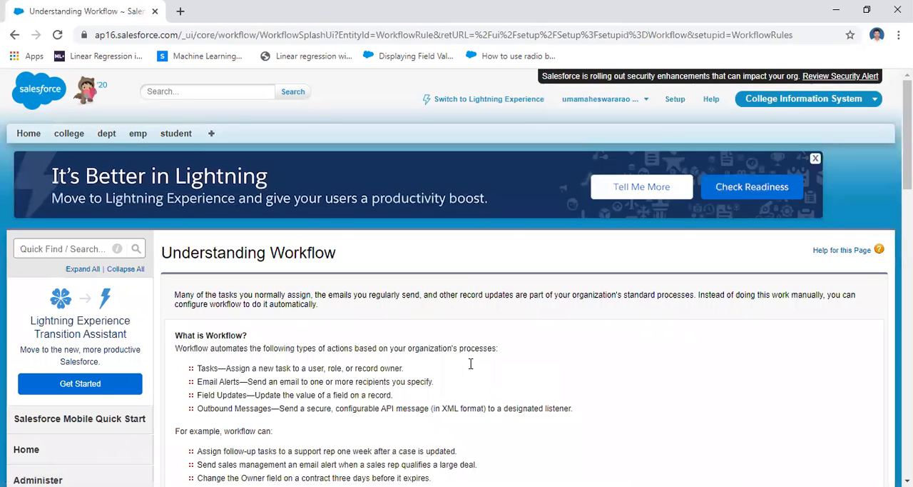
scroll(438, 314, "down", 3)
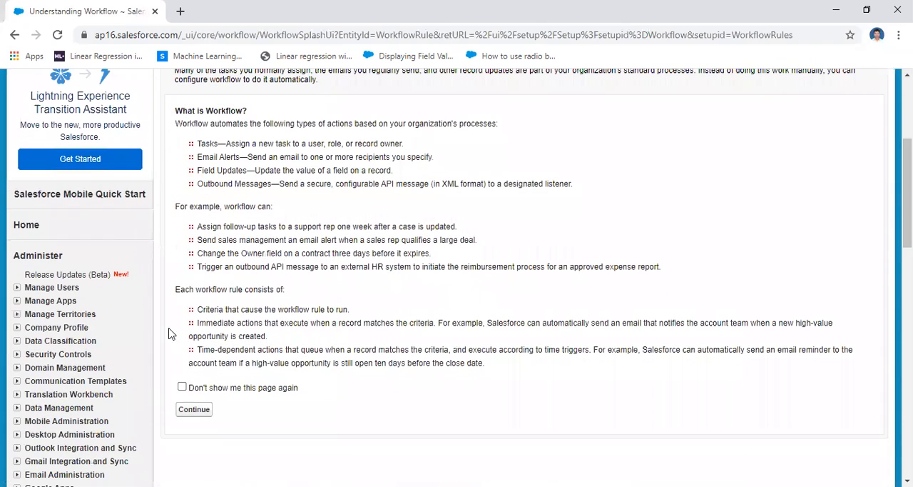
left_click(194, 410)
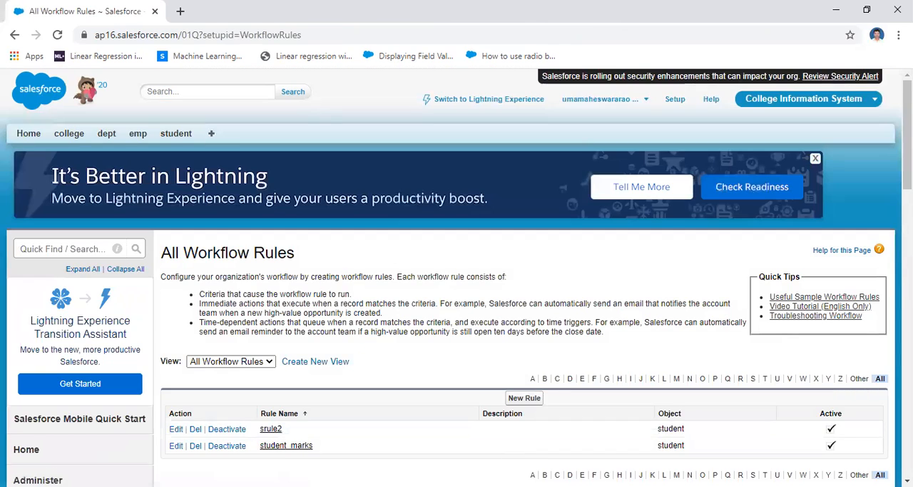
Delete the existing workflow rules srule2 and student_marks, confirming each deletion.
scroll(457, 277, "down", 3)
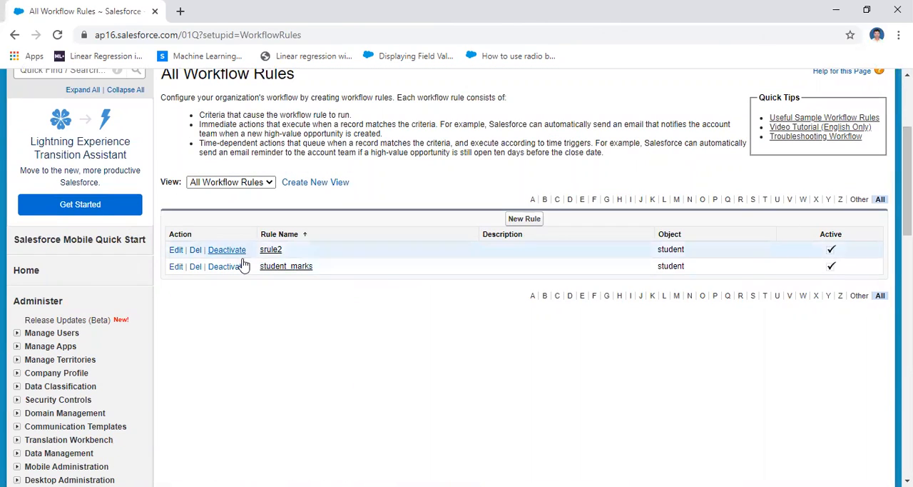
left_click(195, 251)
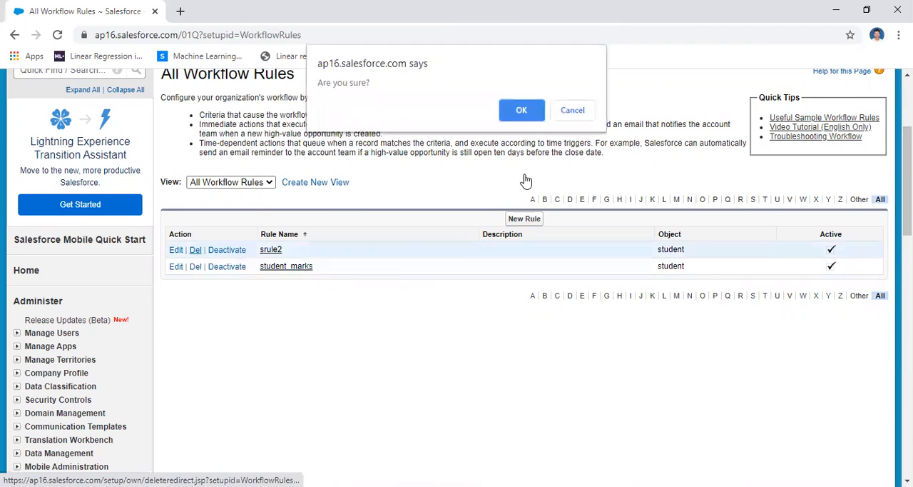
left_click(523, 112)
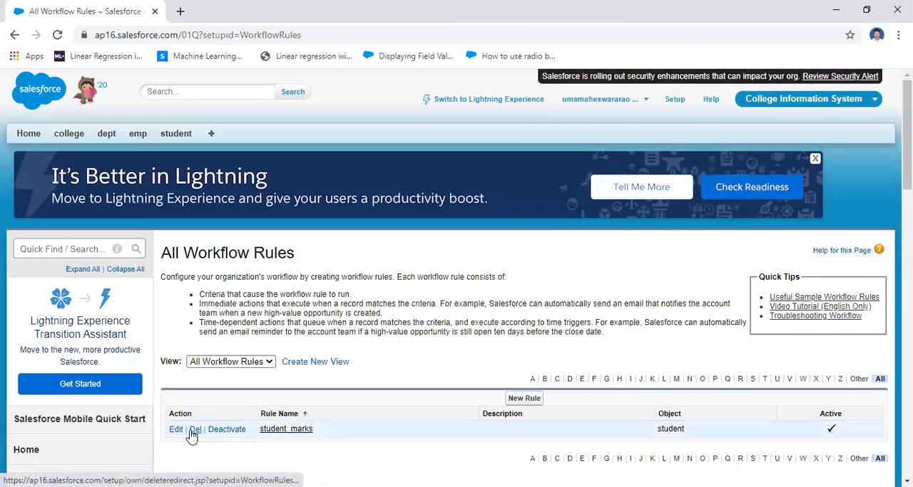
left_click(194, 429)
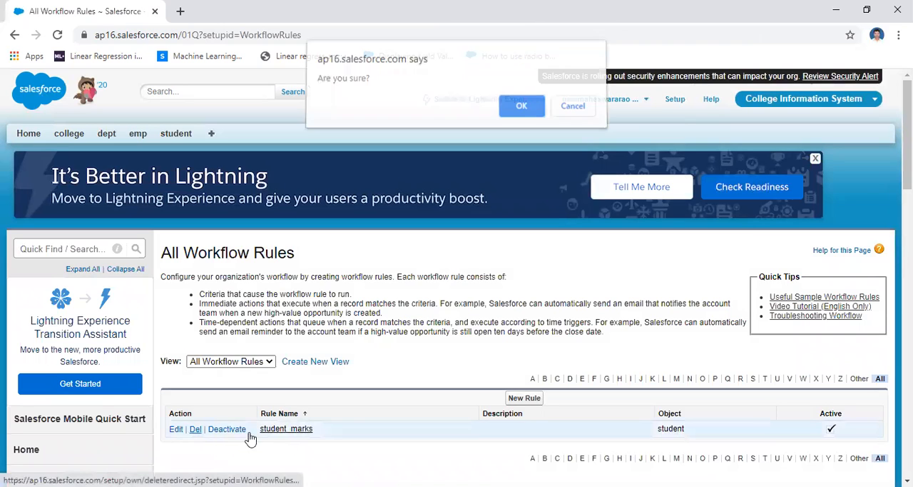
left_click(522, 112)
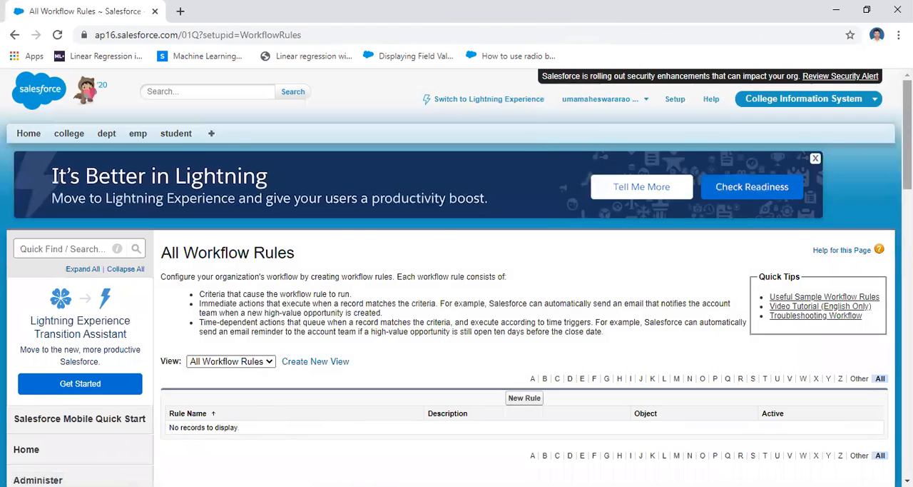
Create a new workflow rule for the student object and proceed to its rule configuration.
scroll(526, 259, "down", 3)
left_click(528, 205)
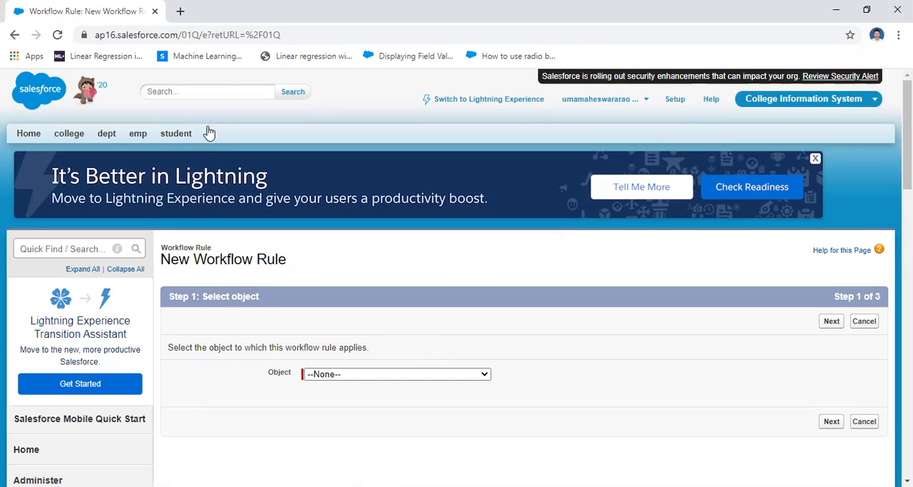
scroll(443, 299, "down", 2)
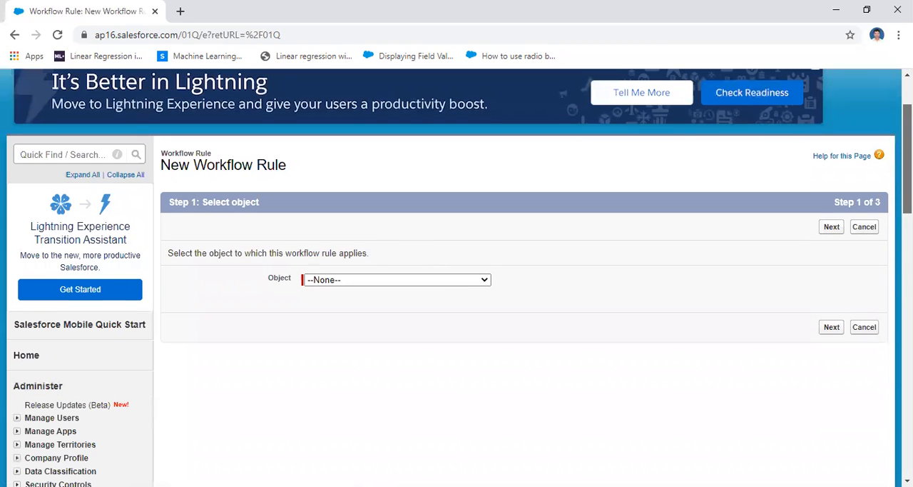
left_click(485, 280)
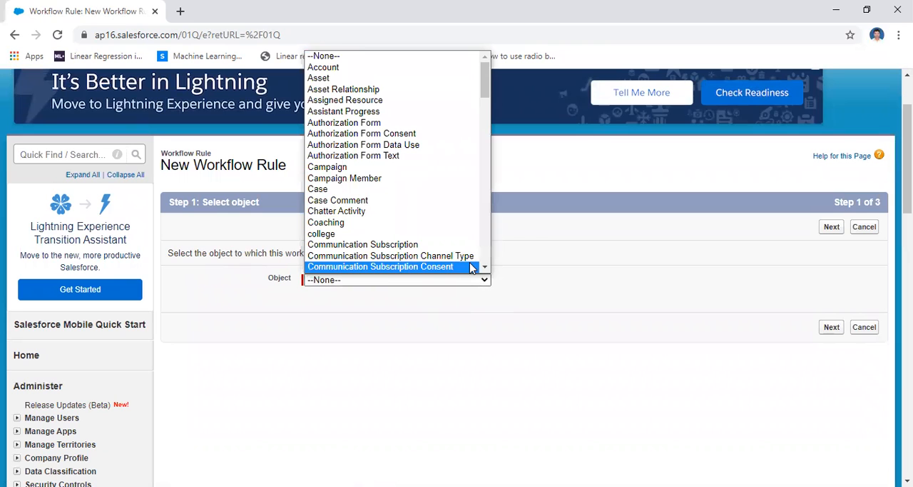
key("s")
left_click_drag(487, 219, 487, 245)
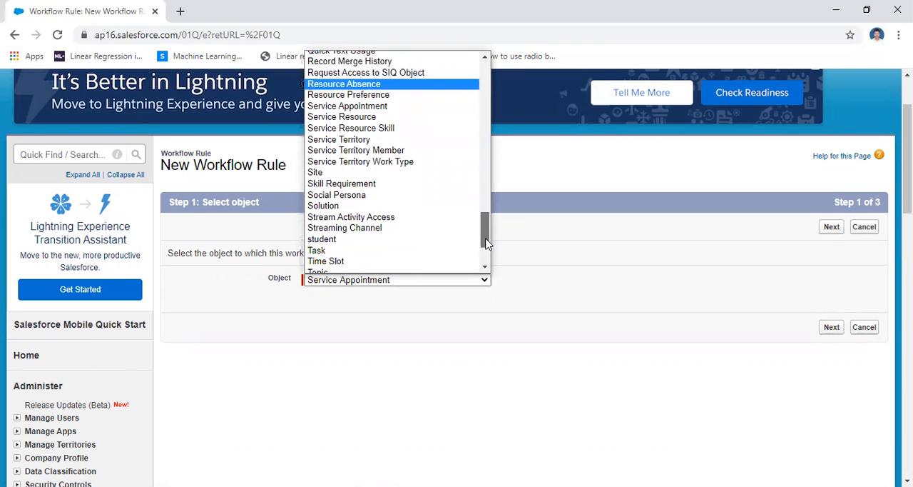
left_click(378, 245)
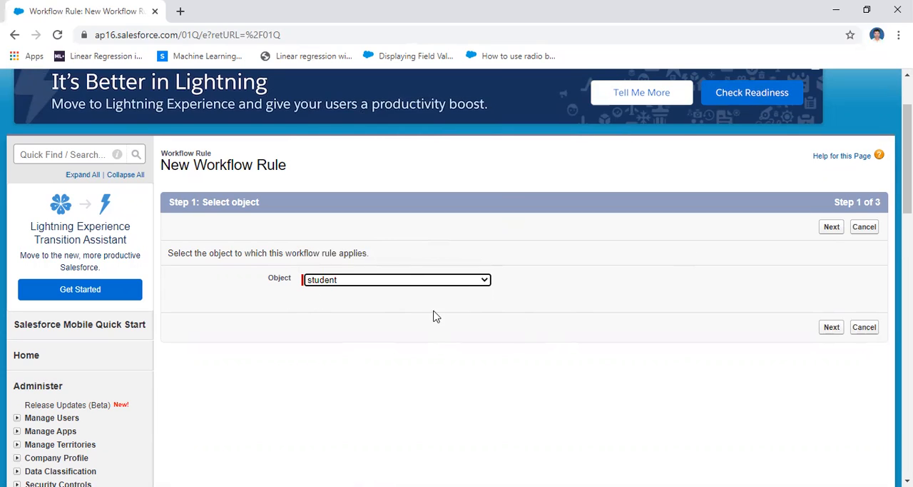
left_click(833, 228)
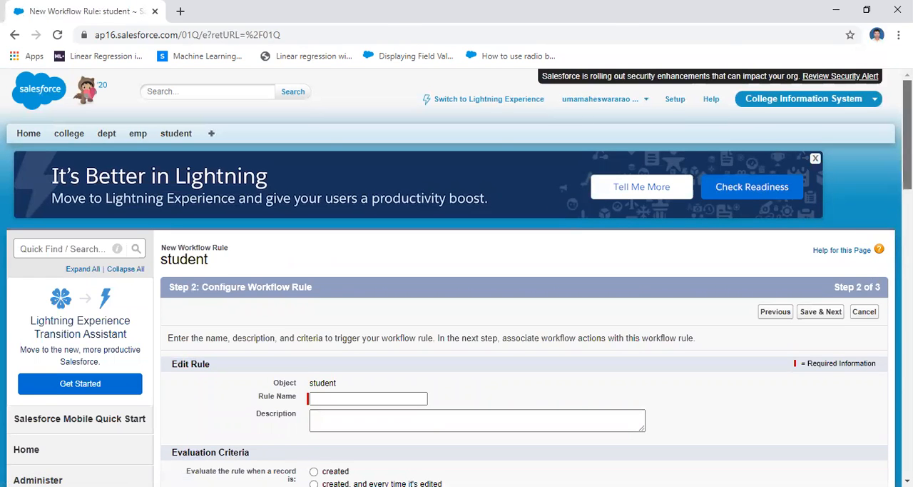
scroll(556, 426, "down", 2)
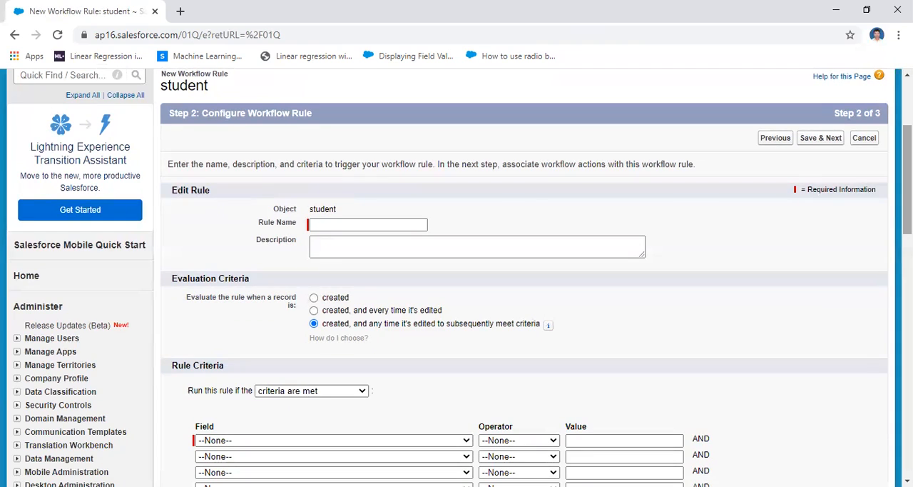
Name the new student workflow rule stu_work1.
left_click(360, 227)
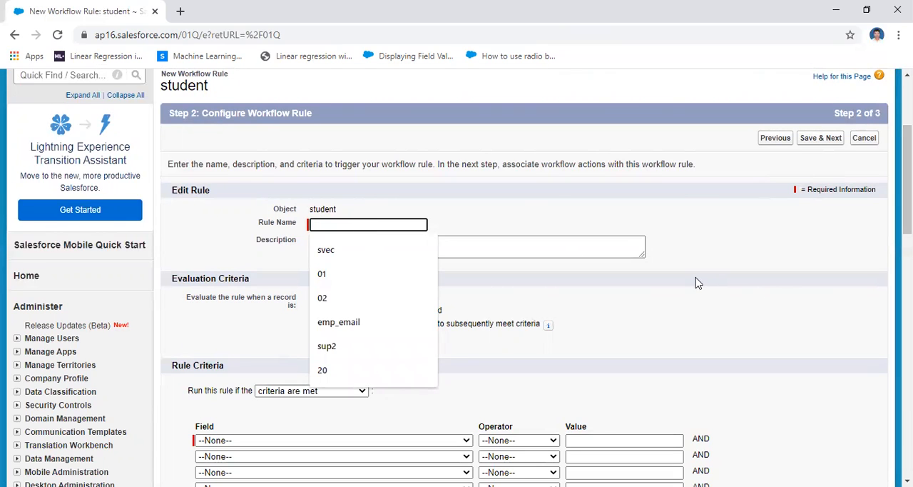
type("stu")
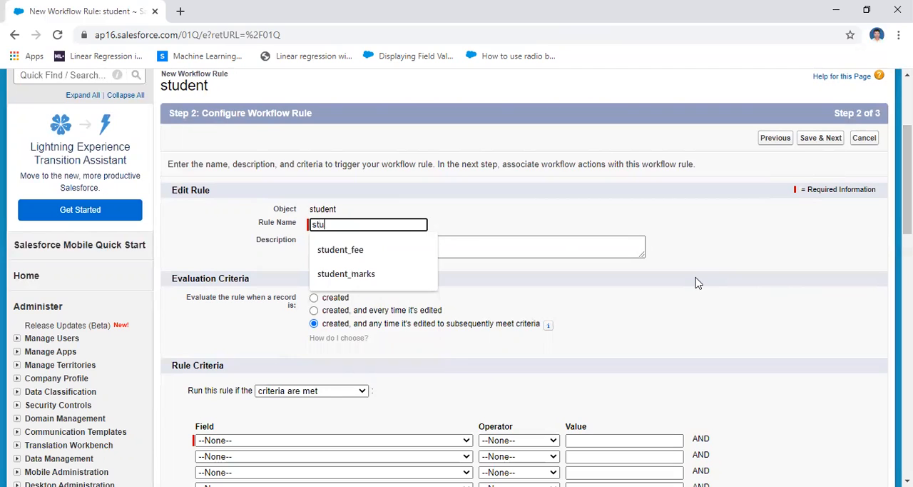
type("_")
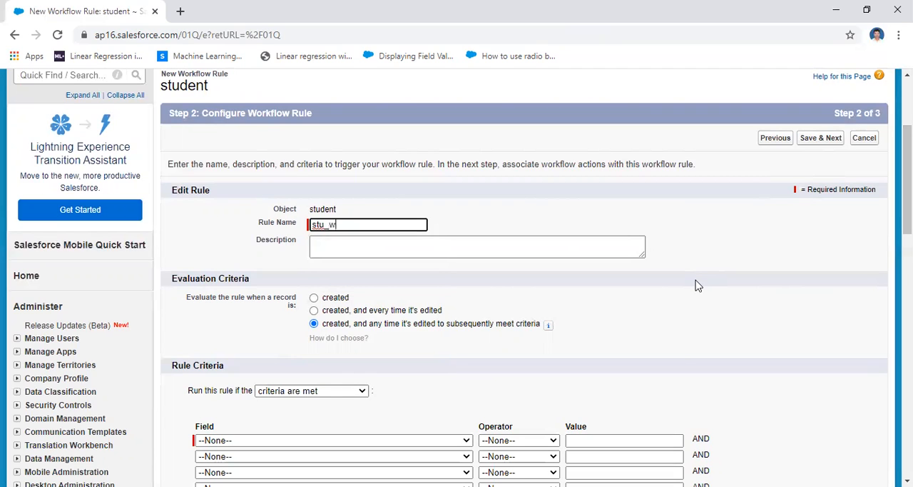
type("work1")
Set the rule criterion to student: smarks less than 60, then save the rule and continue to its workflow actions.
left_click_drag(908, 179, 908, 221)
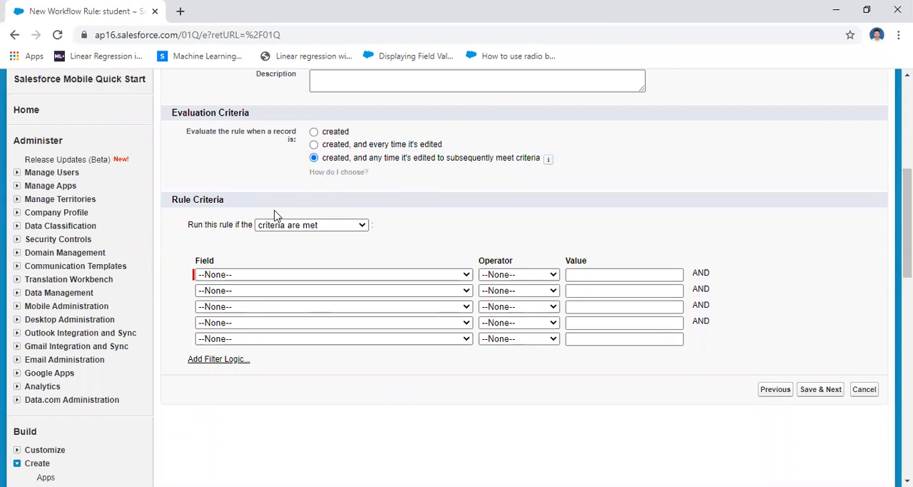
left_click(266, 276)
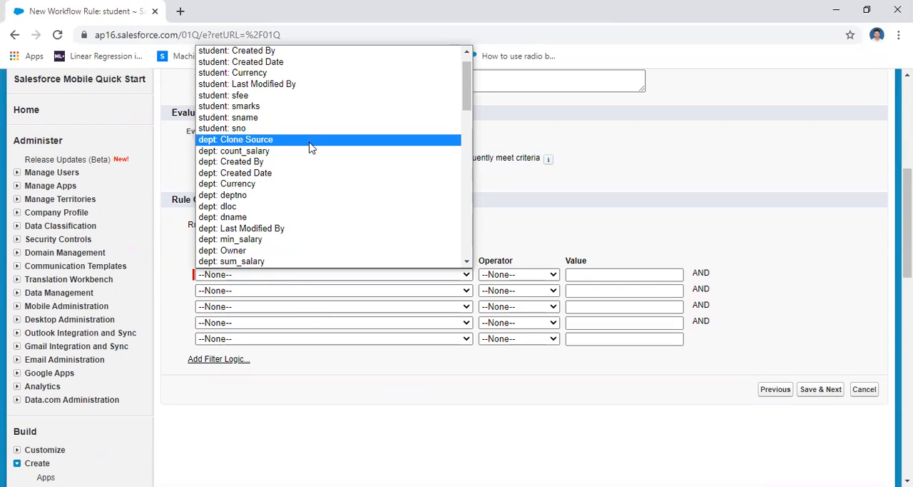
left_click(292, 108)
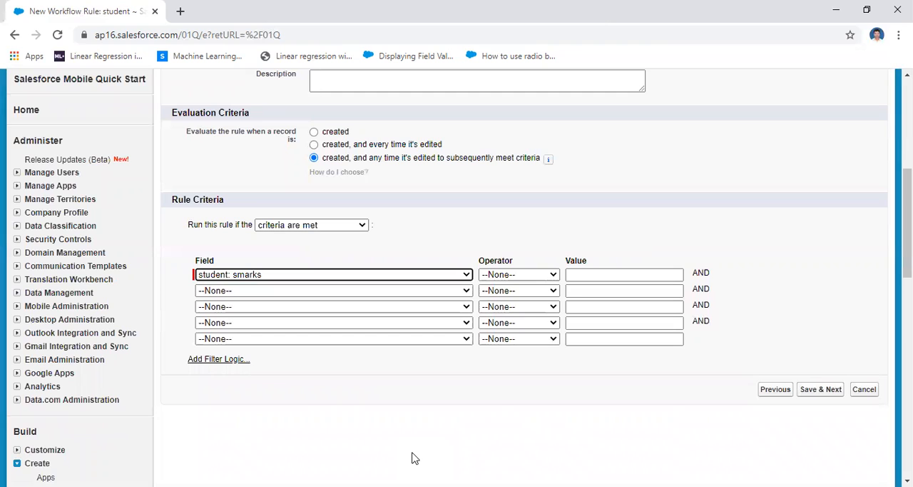
left_click(543, 275)
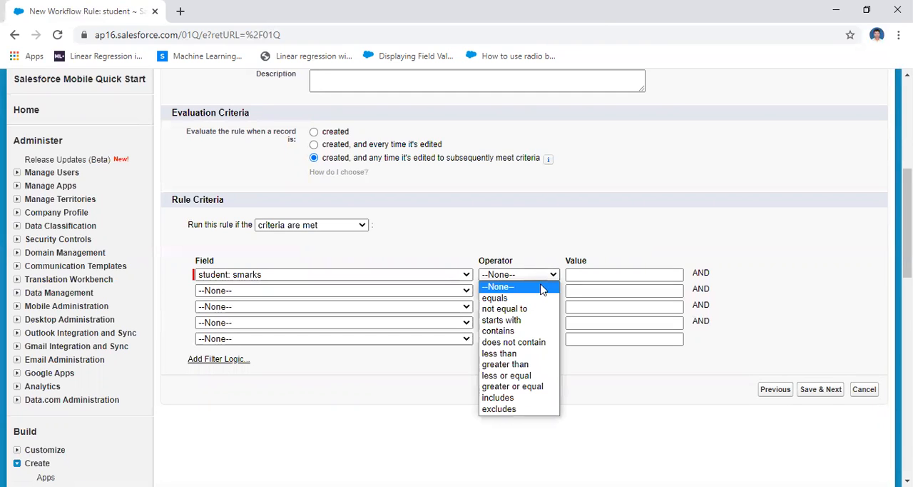
left_click(537, 354)
left_click(605, 276)
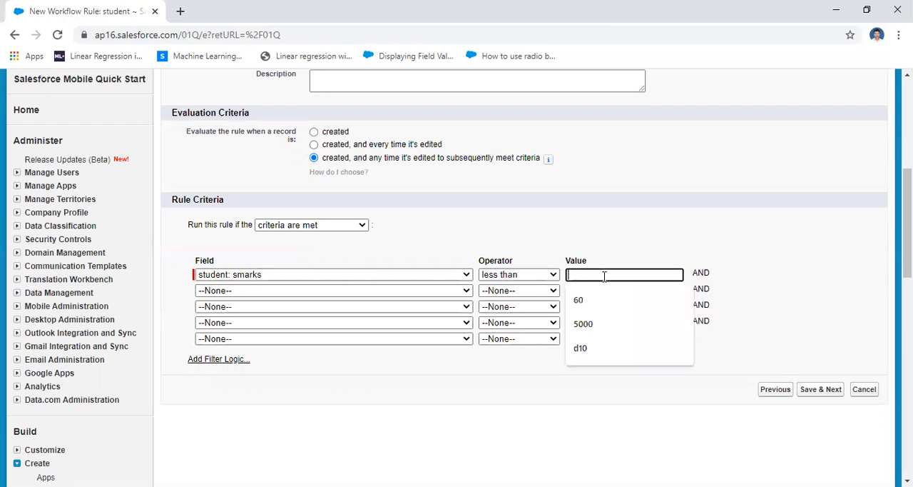
type("60")
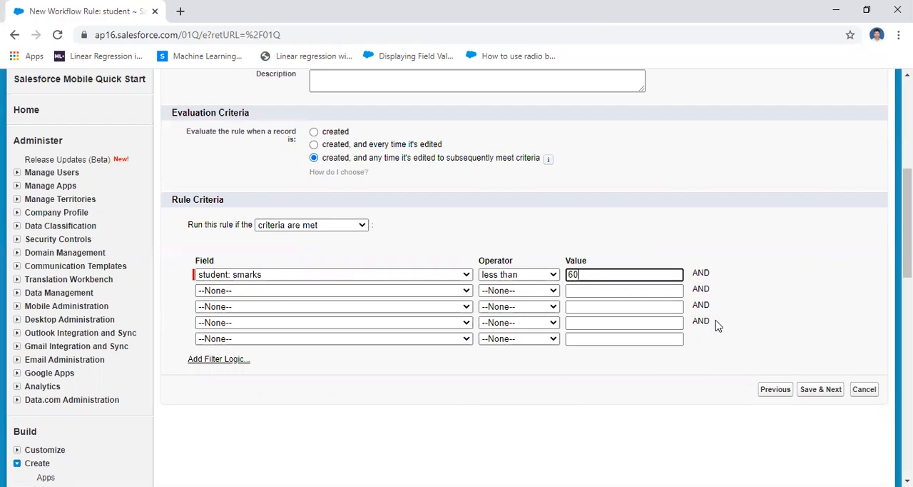
left_click(781, 297)
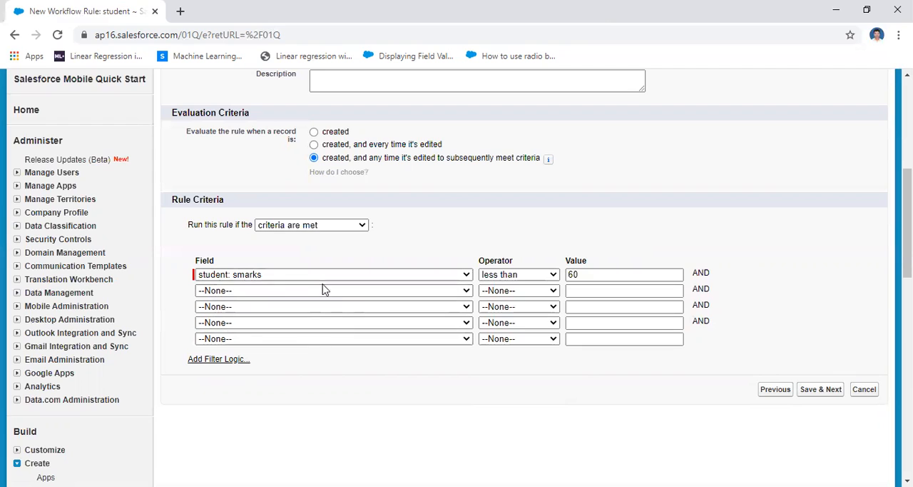
left_click(359, 226)
left_click(427, 227)
left_click(822, 394)
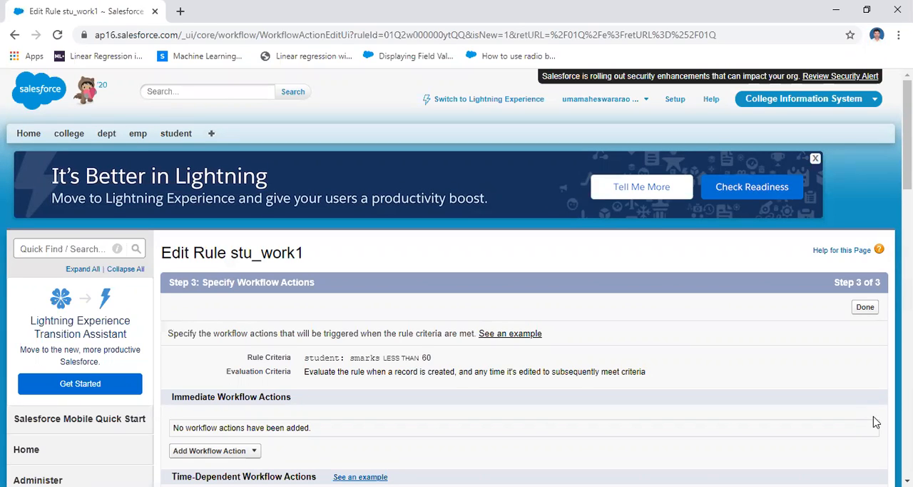
Start a new field update as an immediate workflow action of the rule.
left_click_drag(906, 136, 907, 183)
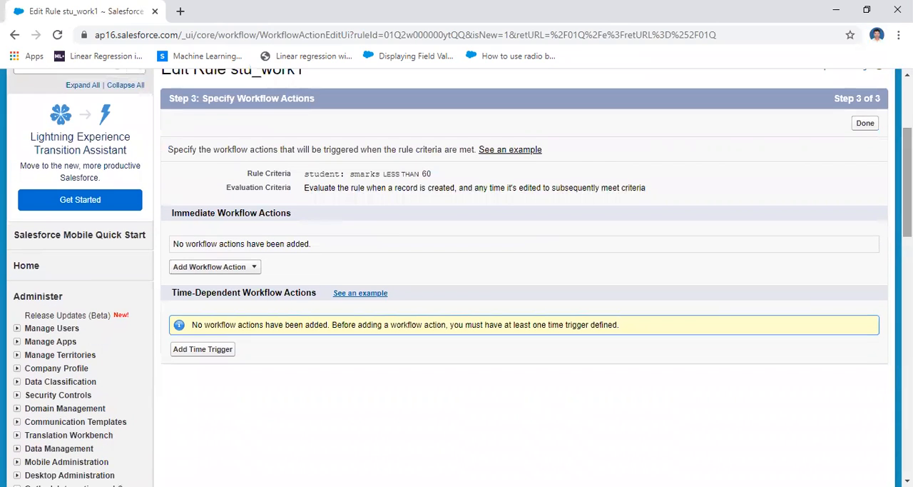
left_click(242, 268)
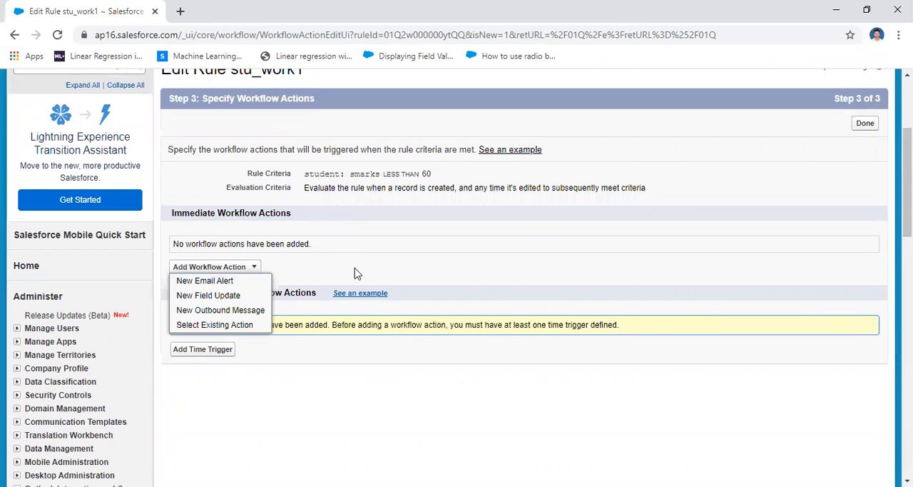
left_click(373, 267)
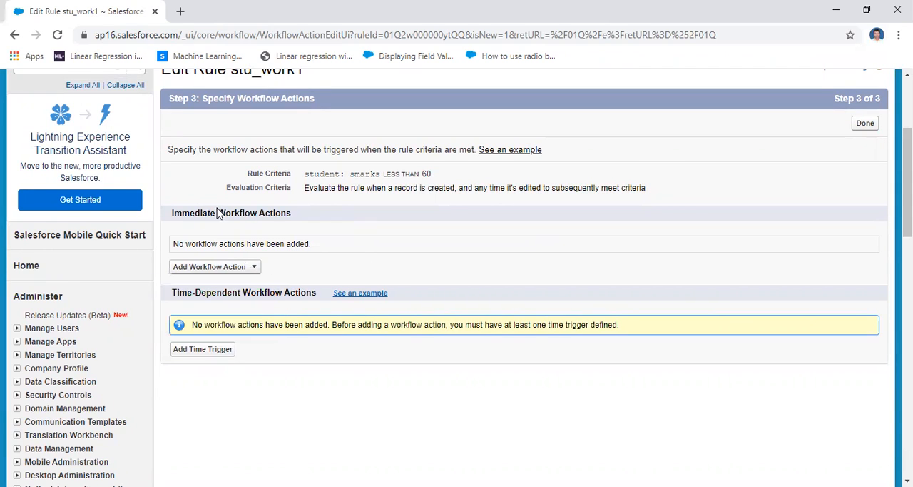
left_click(254, 268)
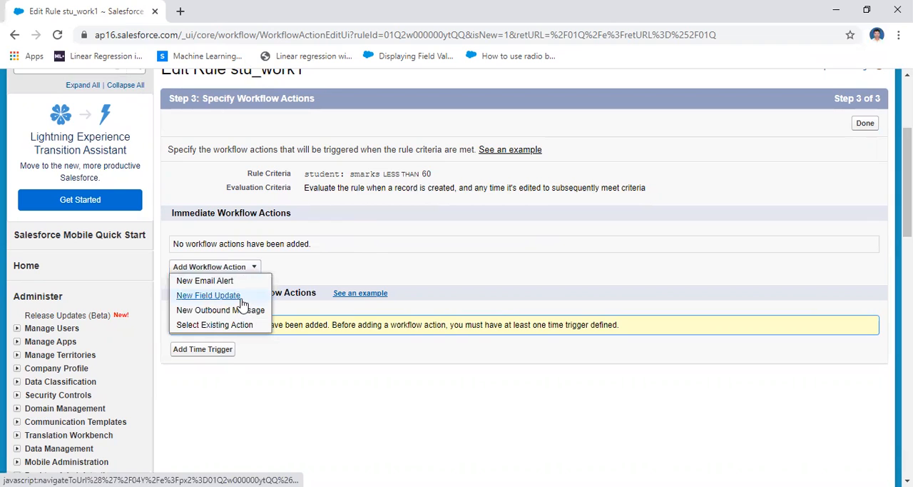
left_click(218, 296)
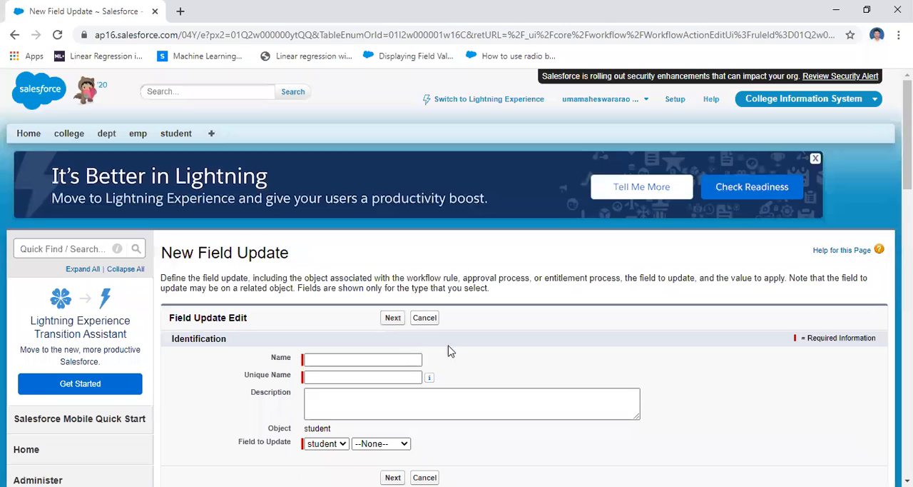
Name the field update stud_update1, with the same unique name, and choose the student sfee field as the field to update.
left_click(326, 358)
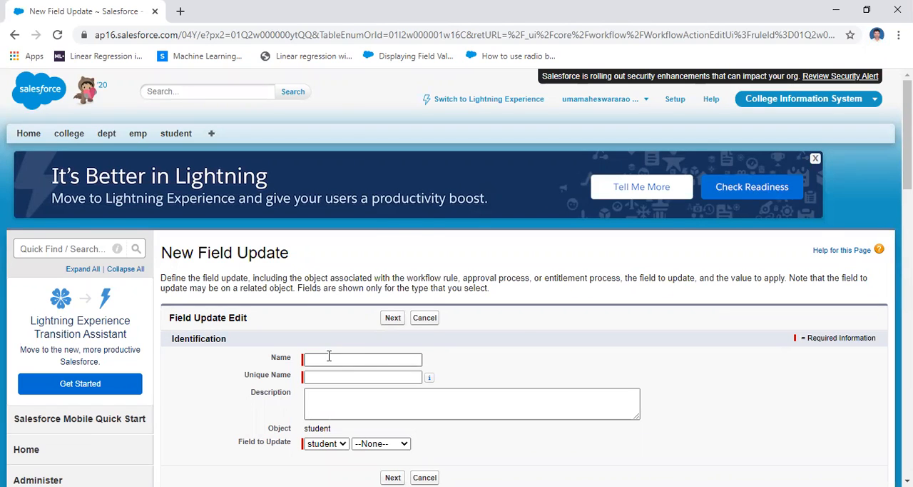
left_click(329, 357)
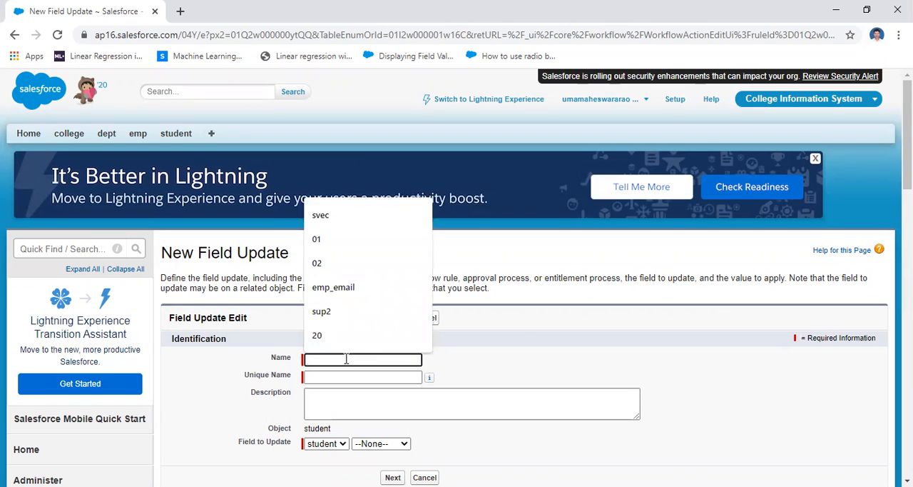
type("stud")
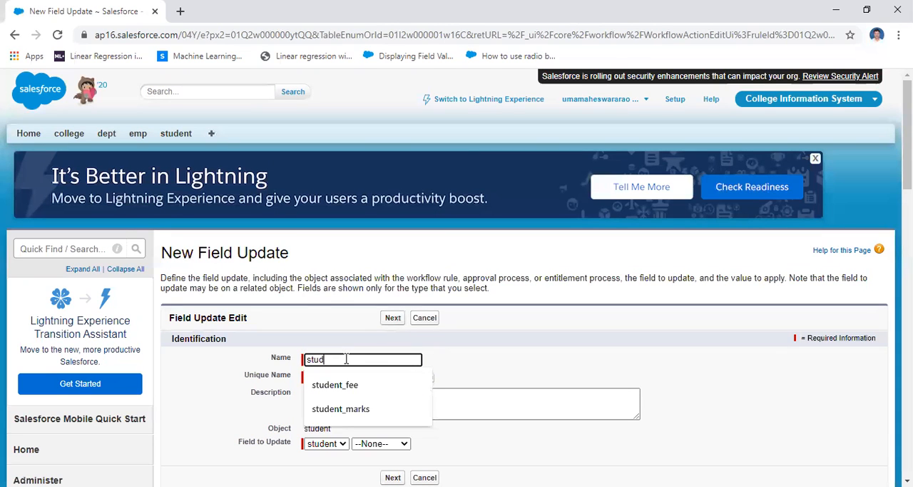
type("_update1")
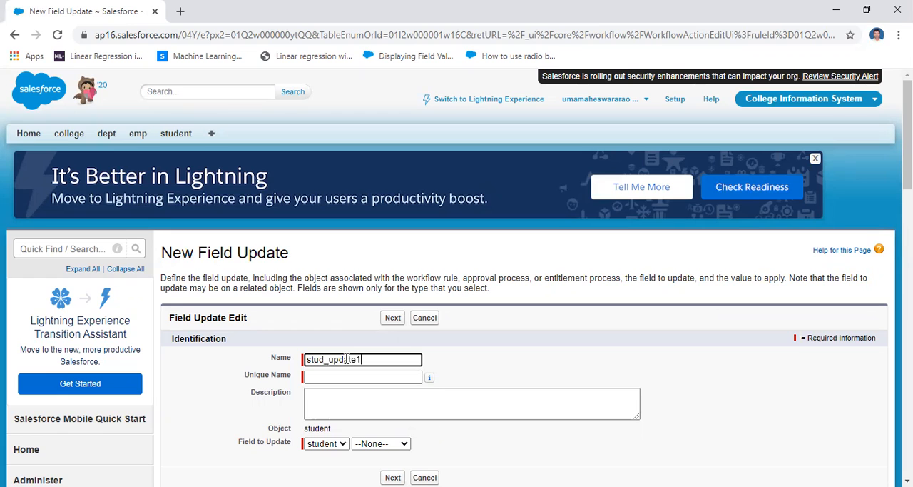
scroll(356, 181, "down", 3)
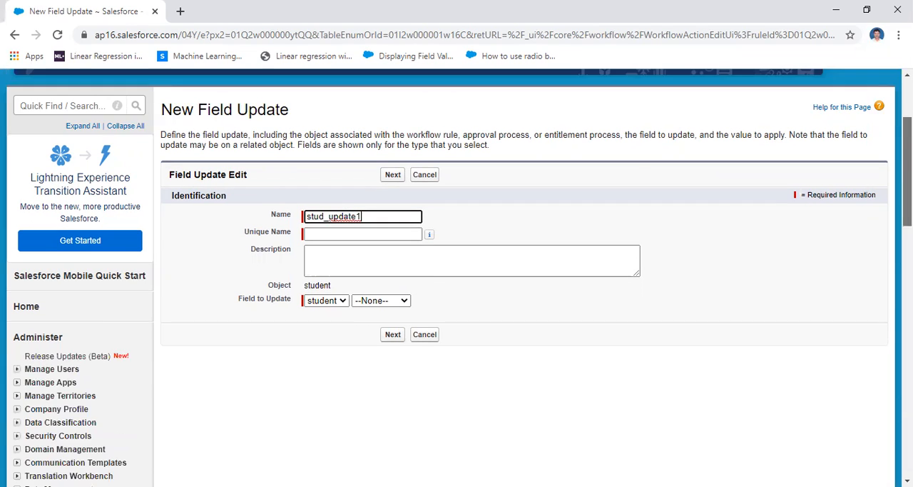
key("Tab")
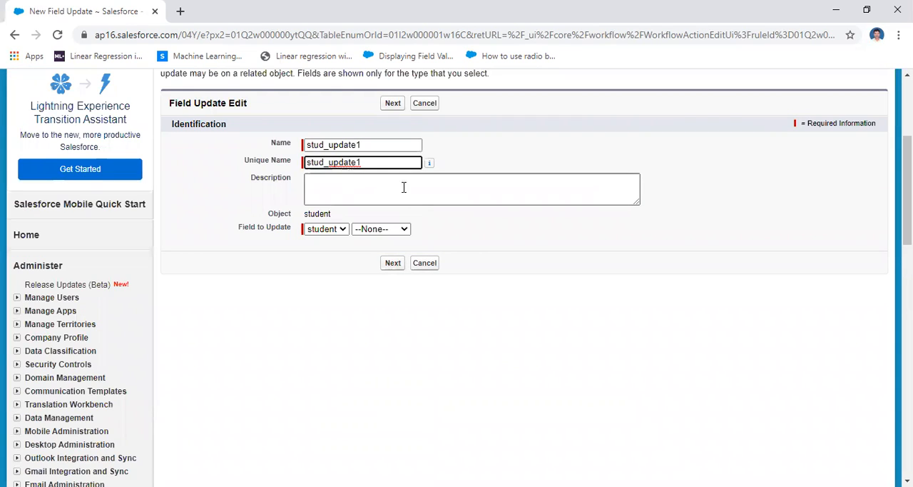
left_click(391, 229)
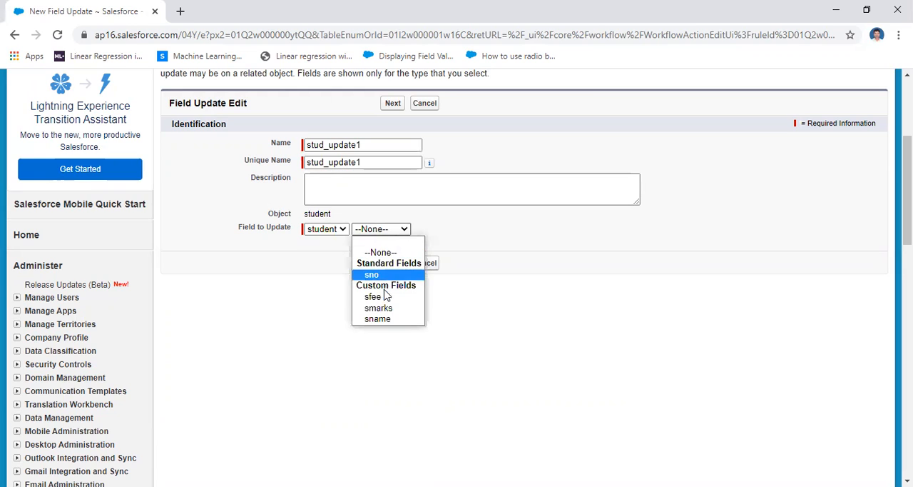
left_click(389, 298)
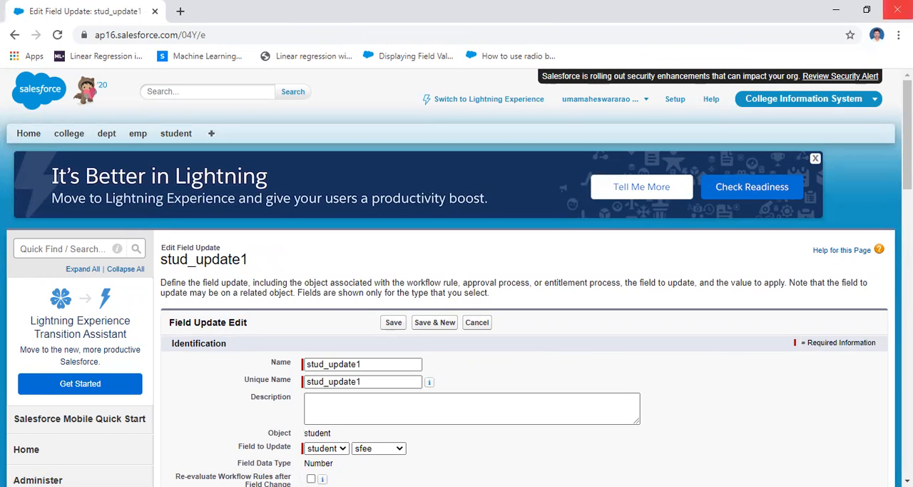
Set the new sfee value with a formula, entering 80000 in the formula editor.
scroll(473, 304, "down", 5)
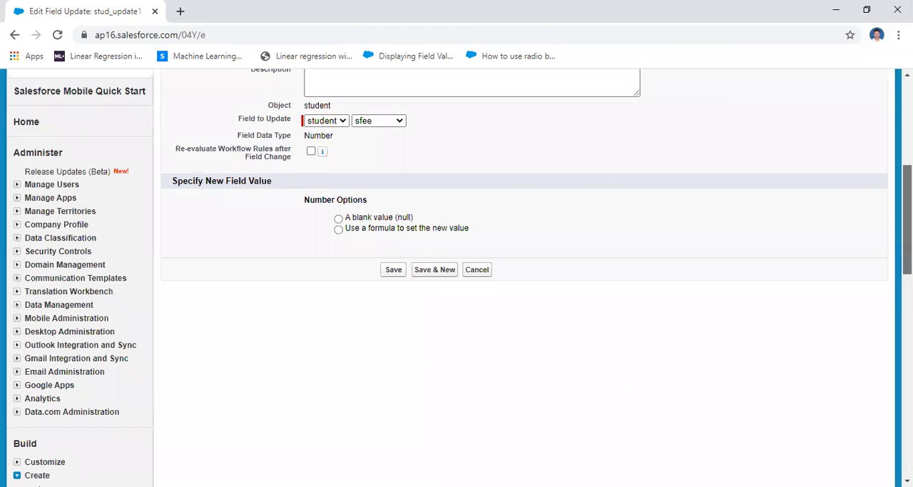
scroll(569, 276, "up", 1)
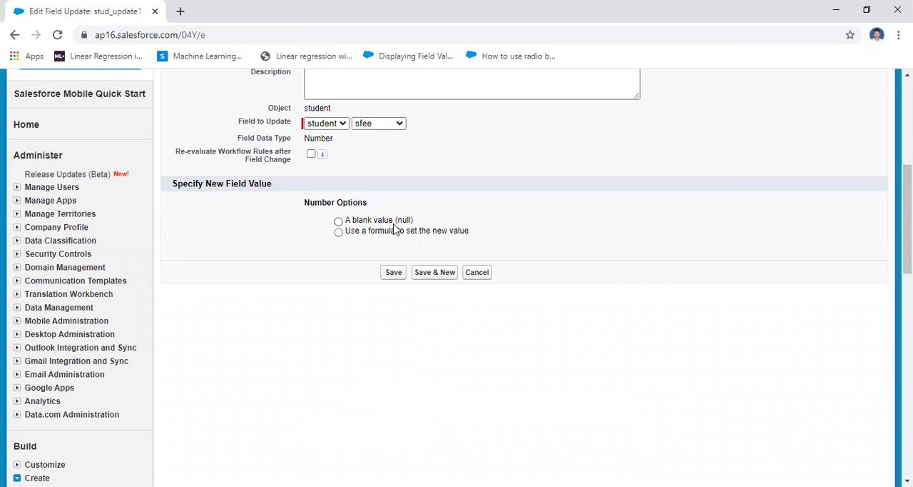
left_click(338, 234)
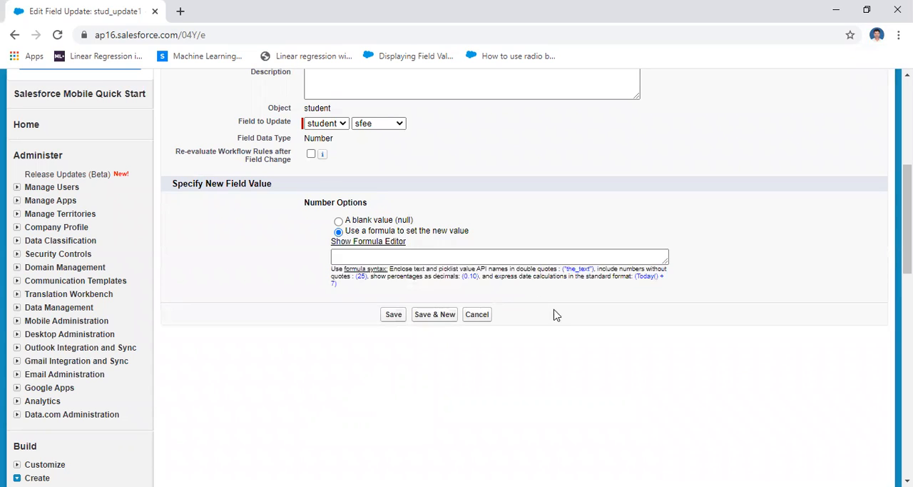
left_click(382, 242)
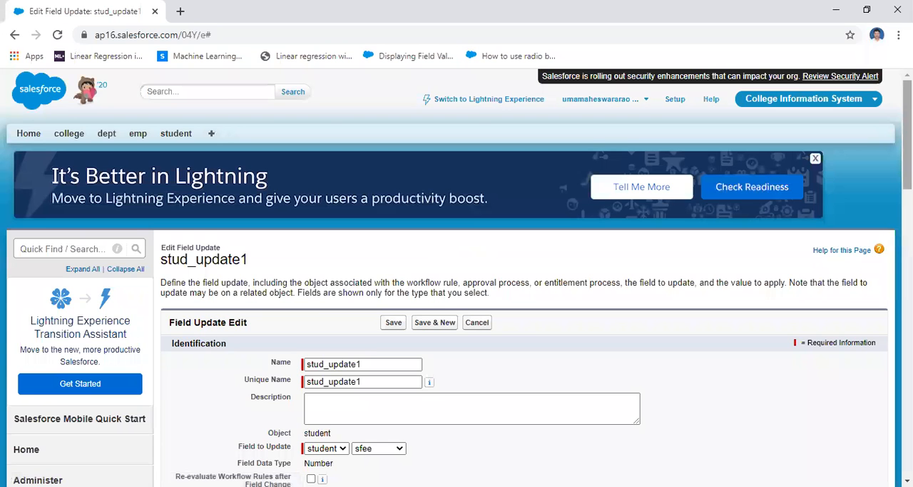
left_click_drag(907, 168, 907, 270)
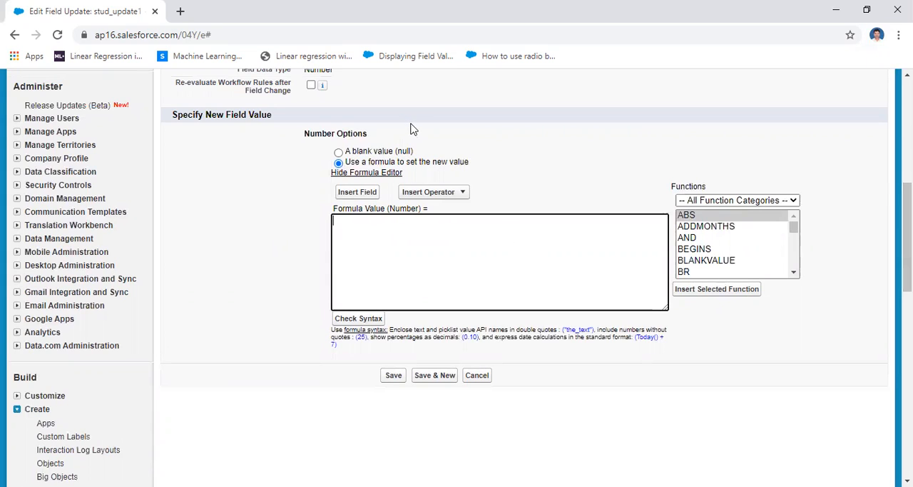
mouse_move(795, 231)
left_mouse_down()
mouse_move(801, 275)
mouse_move(795, 217)
left_mouse_up()
left_click(400, 217)
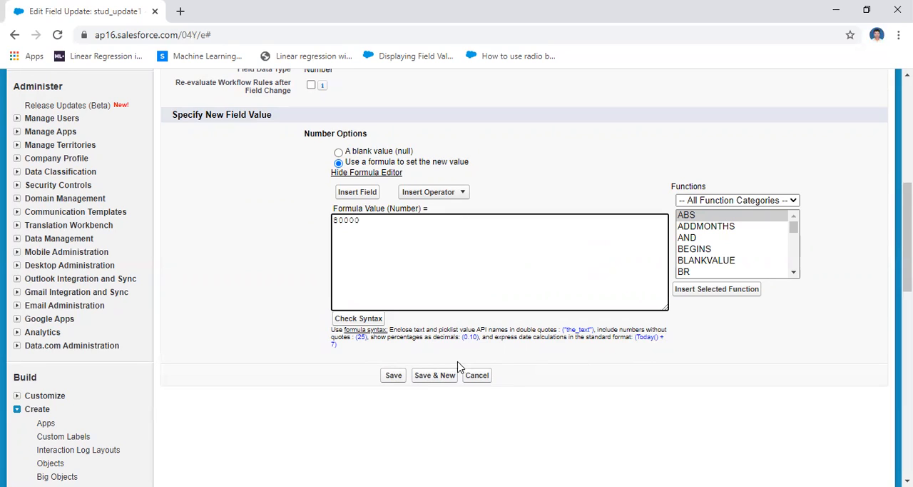
Check the formula's syntax and save the field update to the rule's immediate workflow actions.
left_click(359, 319)
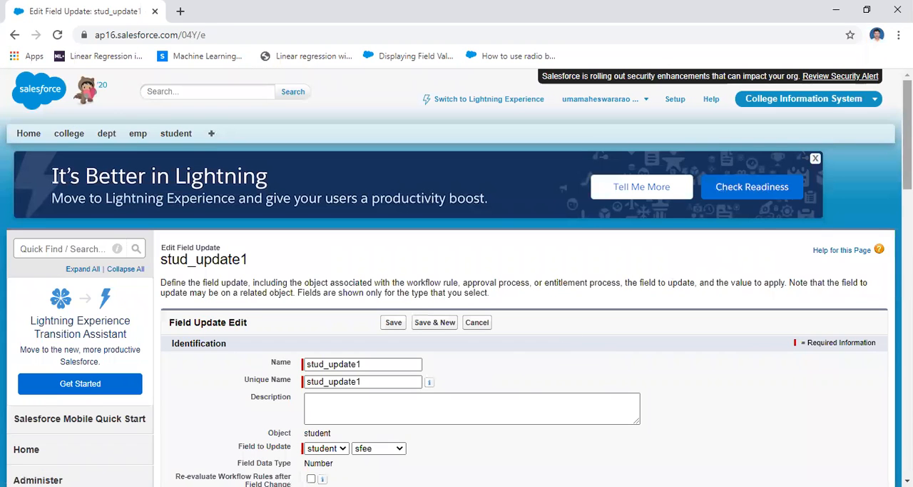
scroll(877, 282, "down", 6)
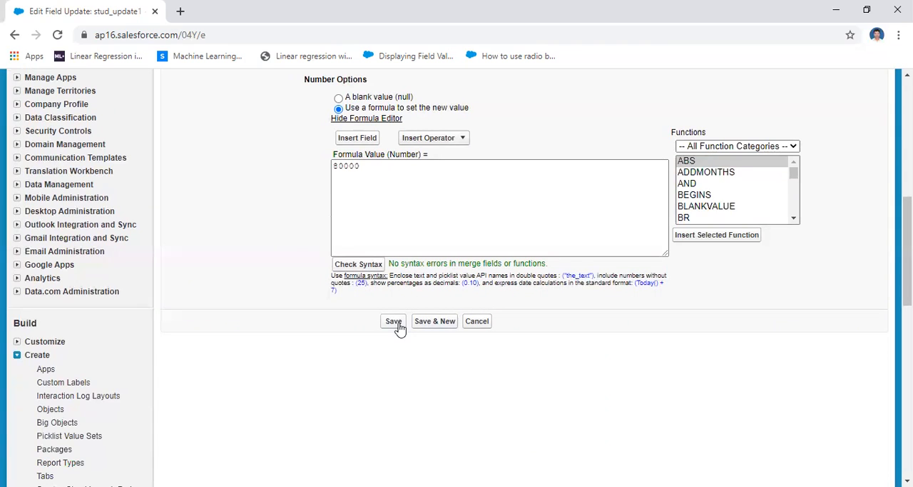
left_click_drag(907, 240, 907, 258)
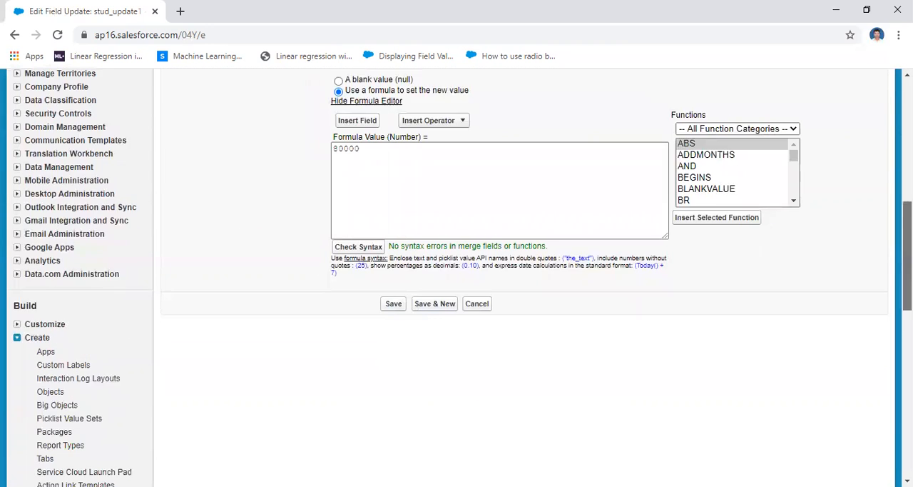
left_click(397, 250)
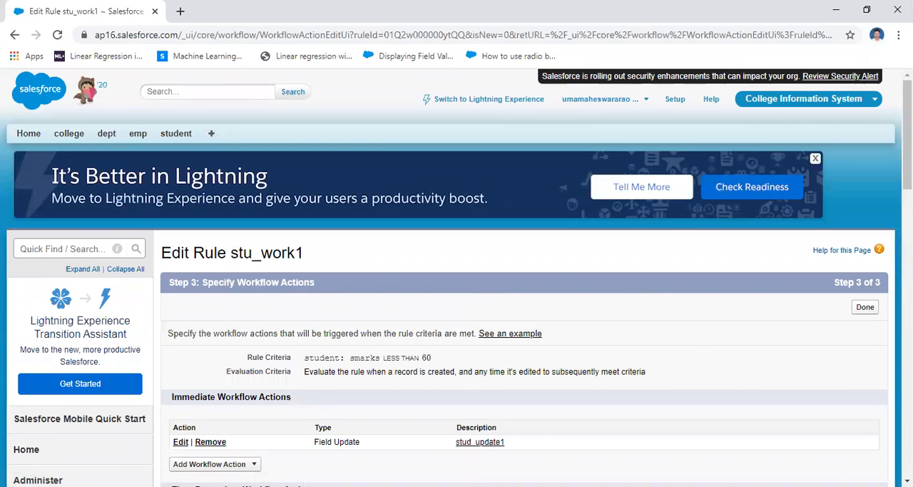
left_click_drag(907, 135, 907, 172)
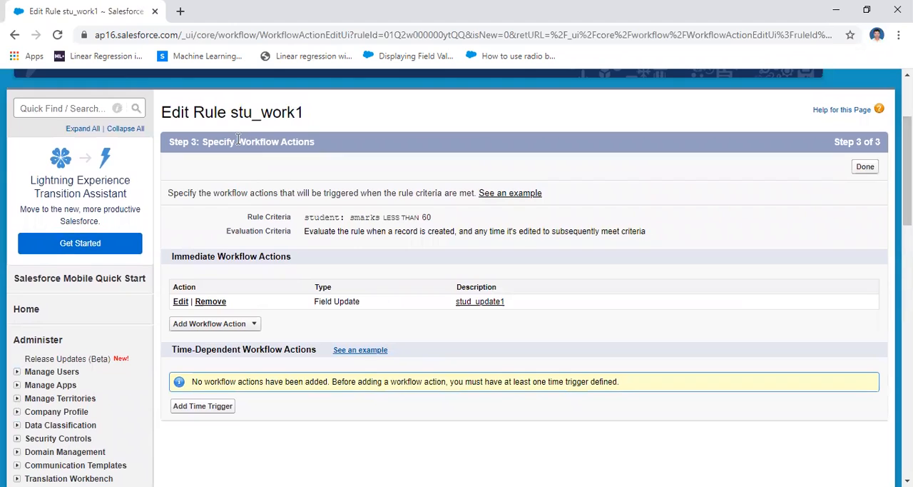
Finish specifying the workflow actions of rule stu_work1 and return to the rule's details.
left_click_drag(237, 142, 341, 143)
left_click(441, 185)
left_click(867, 169)
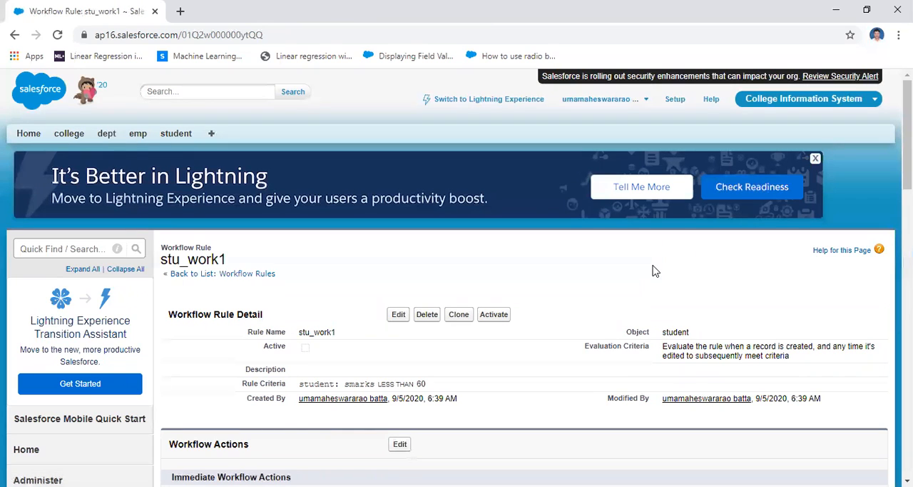
Activate the workflow rule stu_work1.
left_click_drag(286, 346, 317, 350)
left_click(351, 275)
scroll(860, 218, "down", 1)
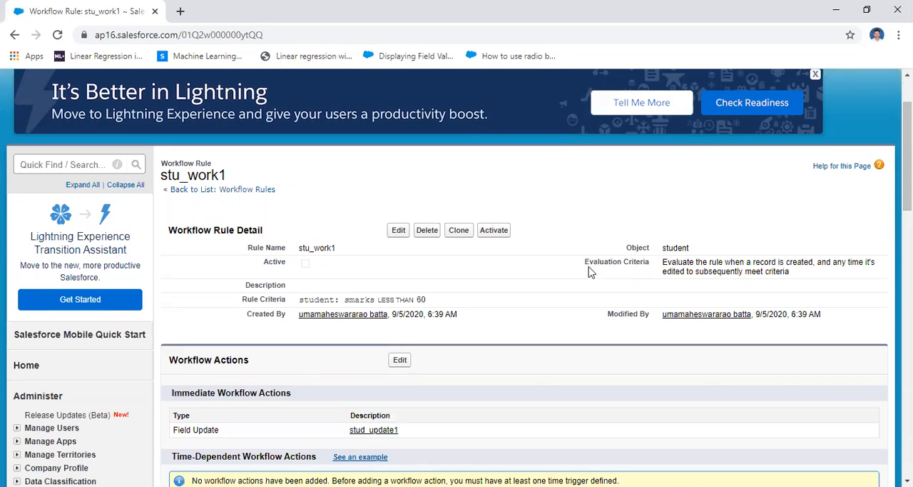
left_click(494, 231)
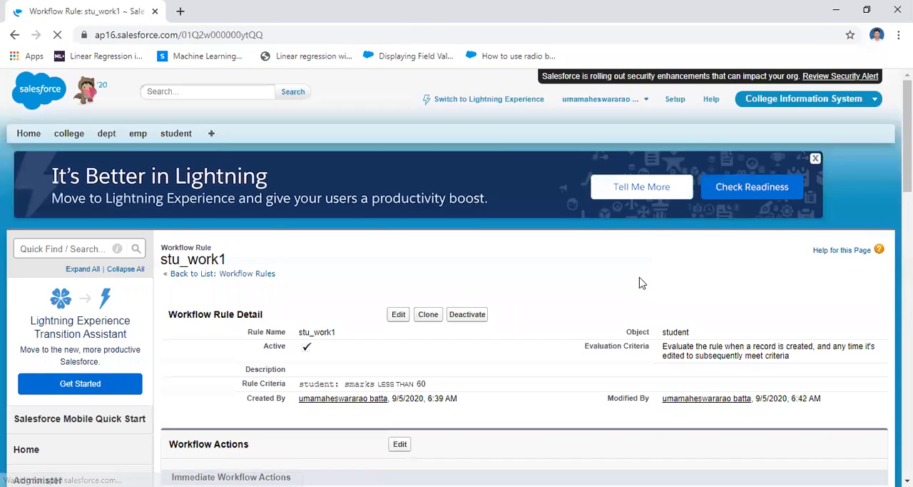
mouse_move(907, 142)
left_mouse_down()
mouse_move(907, 187)
mouse_move(907, 143)
left_mouse_up()
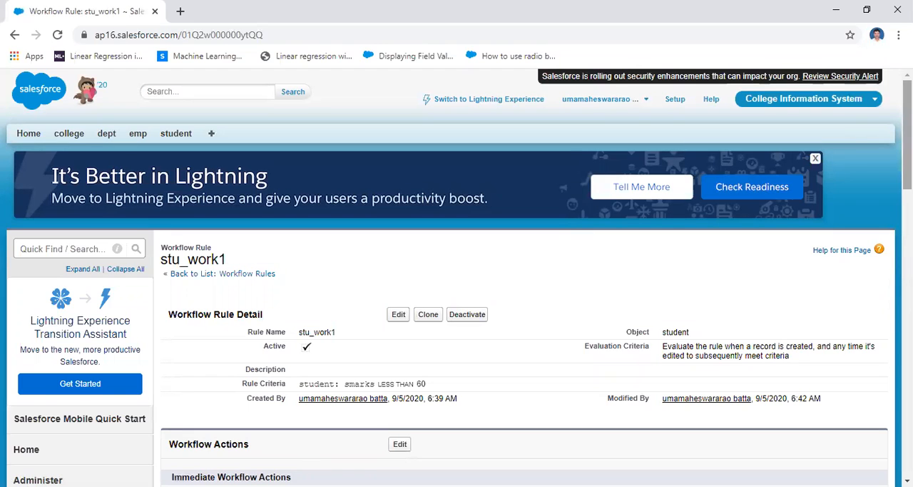
Start a new student record with sno 3 and enter the student's name.
left_click(176, 136)
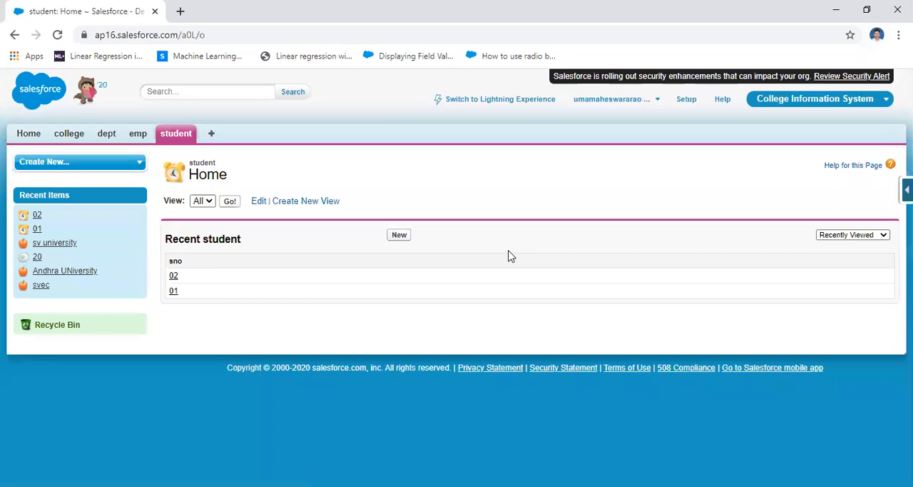
left_click(400, 236)
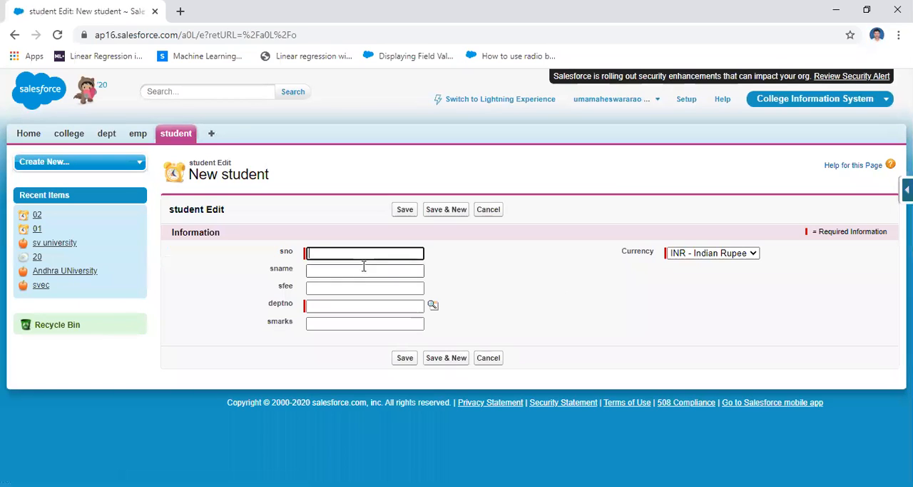
left_click(351, 254)
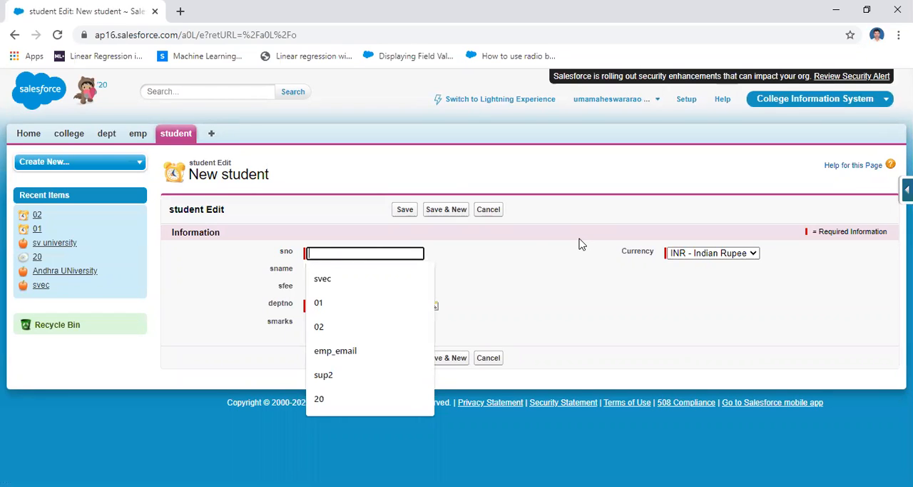
type("3")
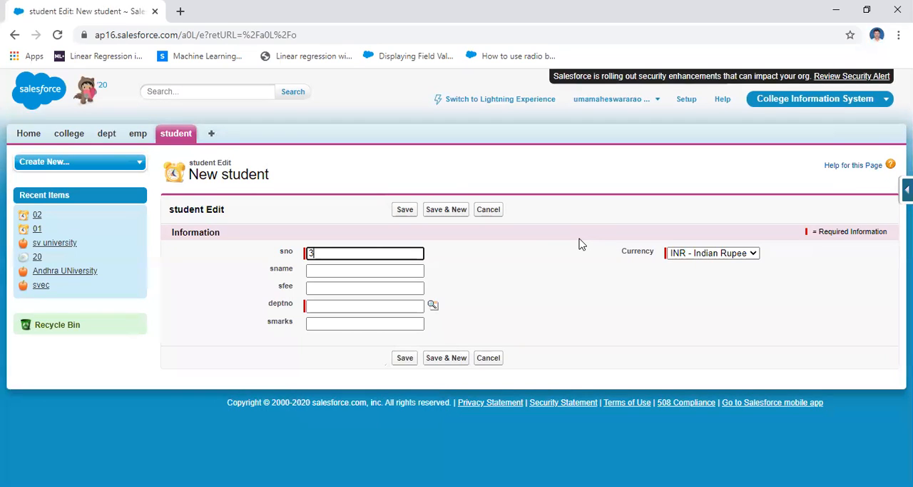
left_click(343, 269)
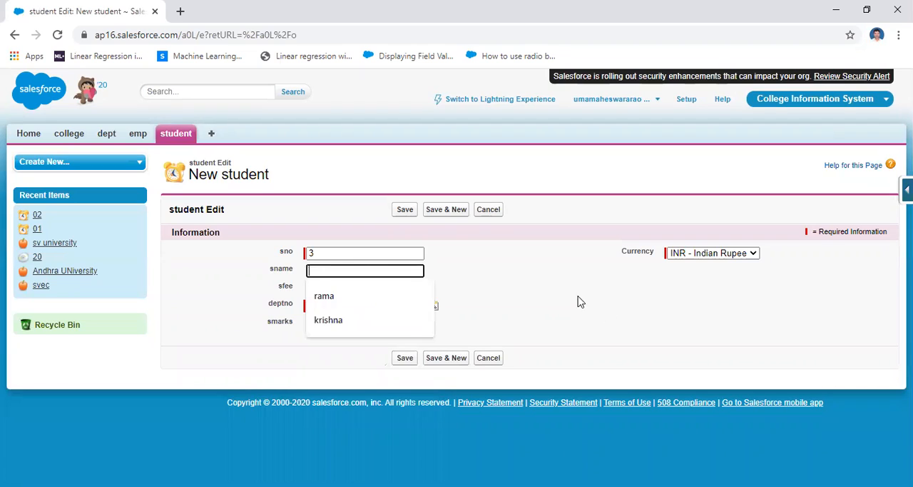
type("uma")
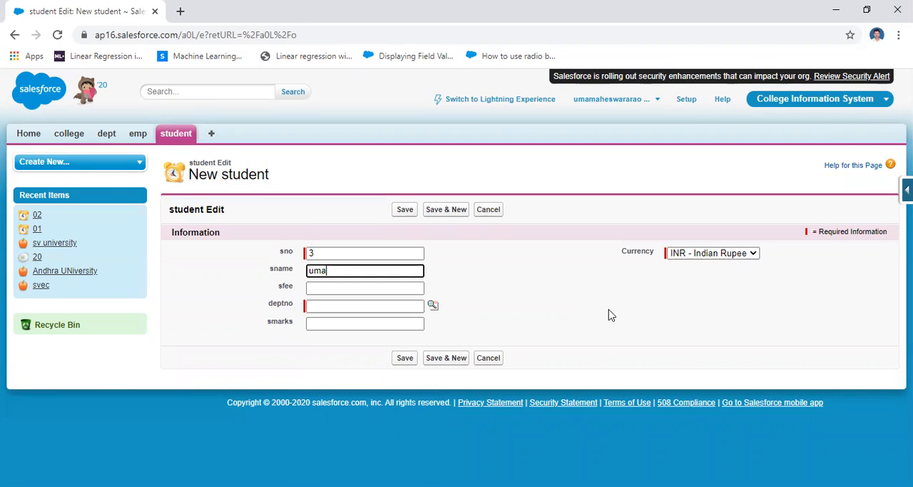
Leave sfee blank, look up d10 as the deptno, set smarks to 55 and save the student record.
left_click(358, 289)
left_click(535, 276)
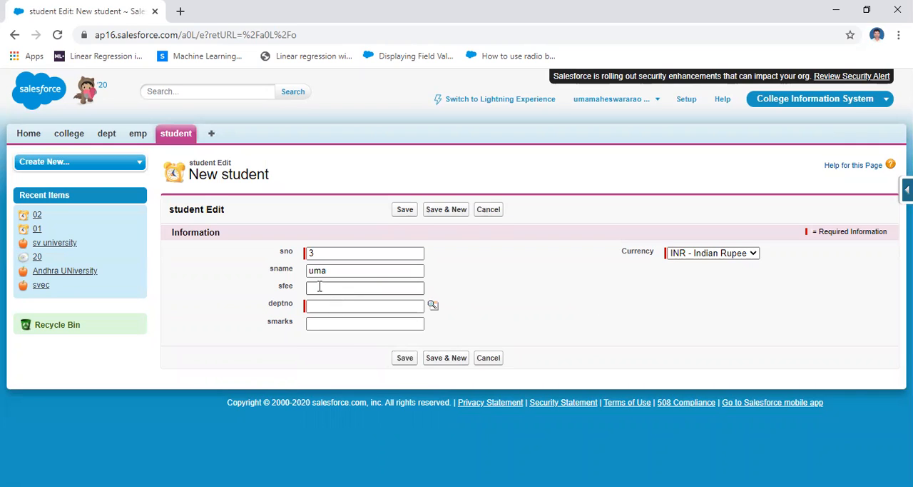
left_click(434, 307)
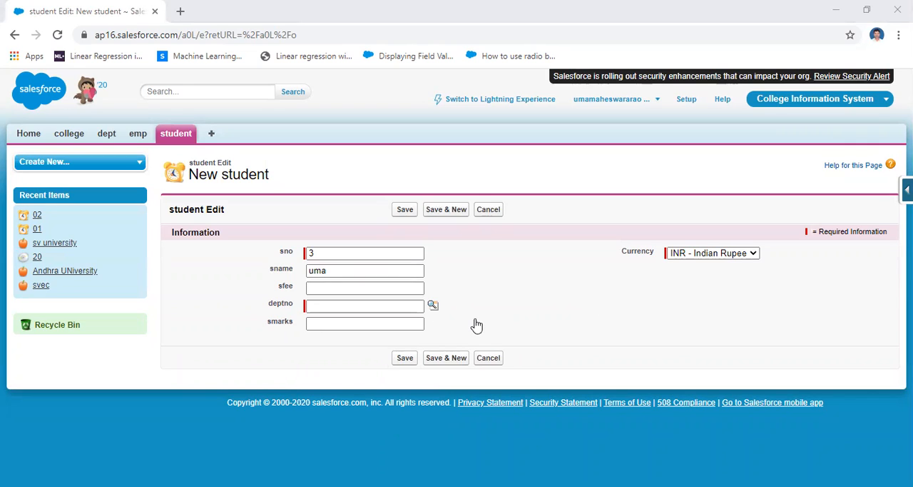
left_click(207, 335)
left_click(317, 324)
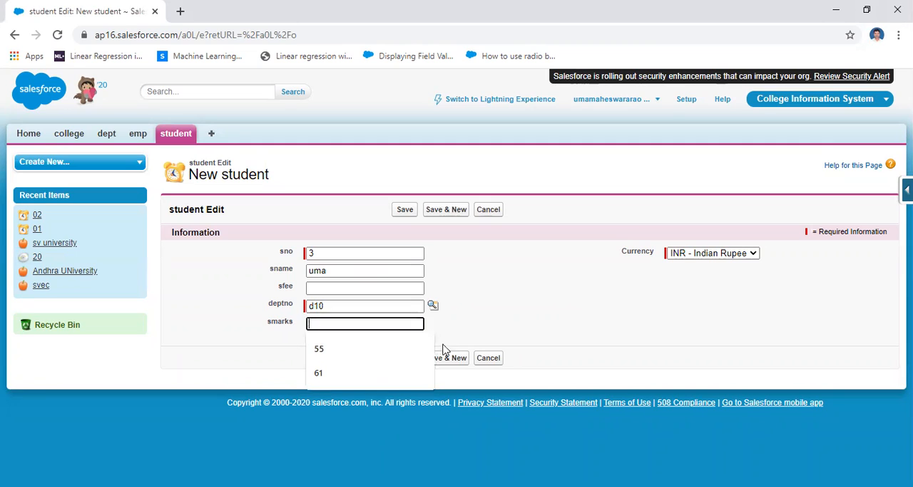
type("55")
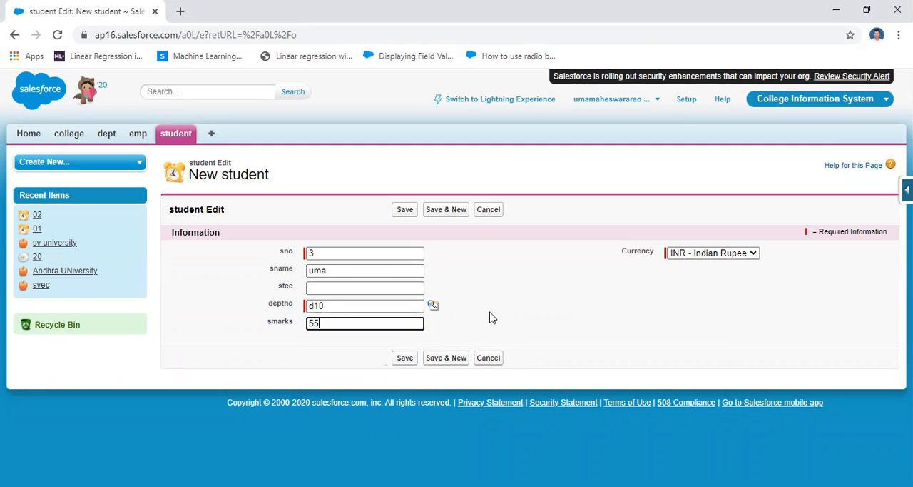
left_click(492, 317)
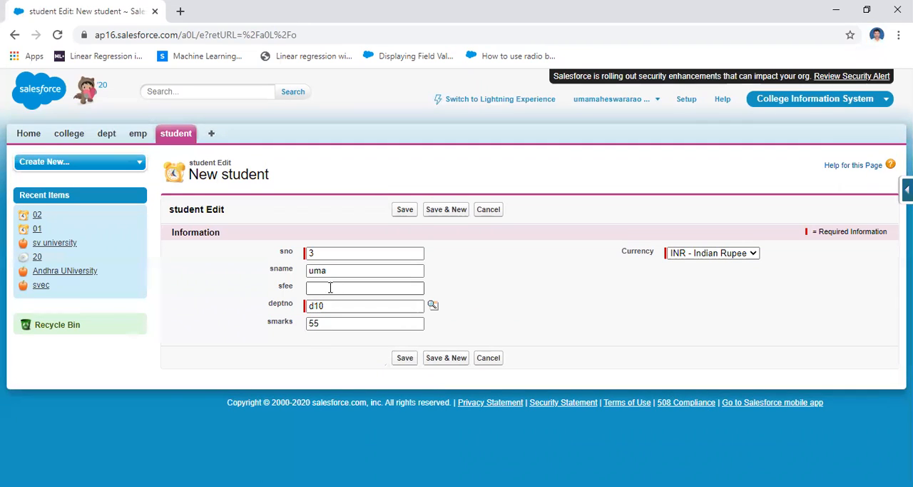
left_click(404, 359)
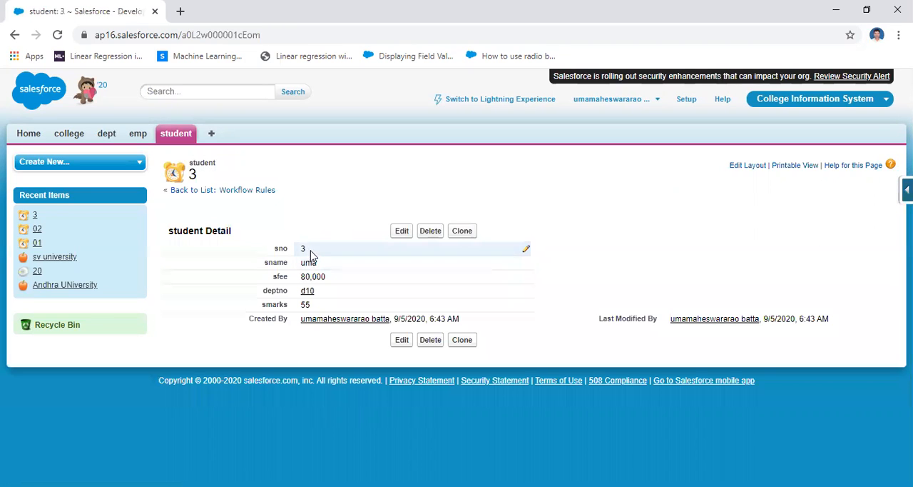
Check the sfee value of student 3 on its record and in the list of all students.
left_click_drag(274, 276, 308, 277)
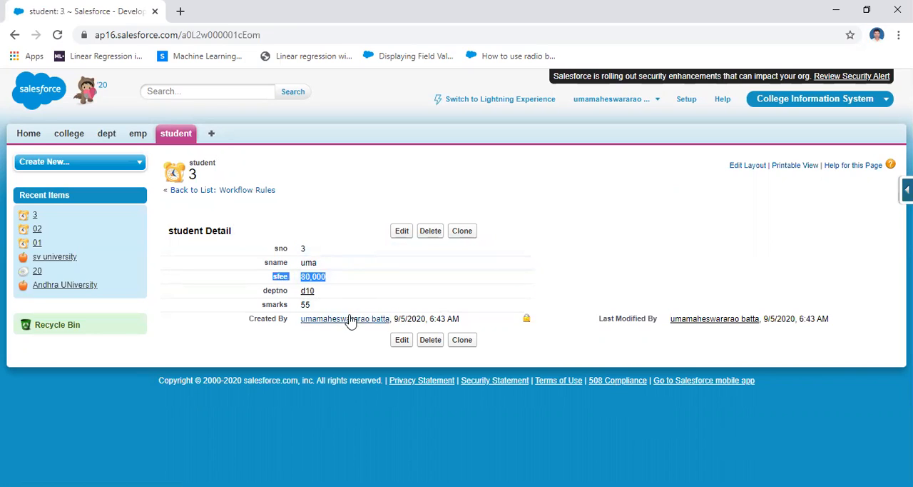
left_click(179, 142)
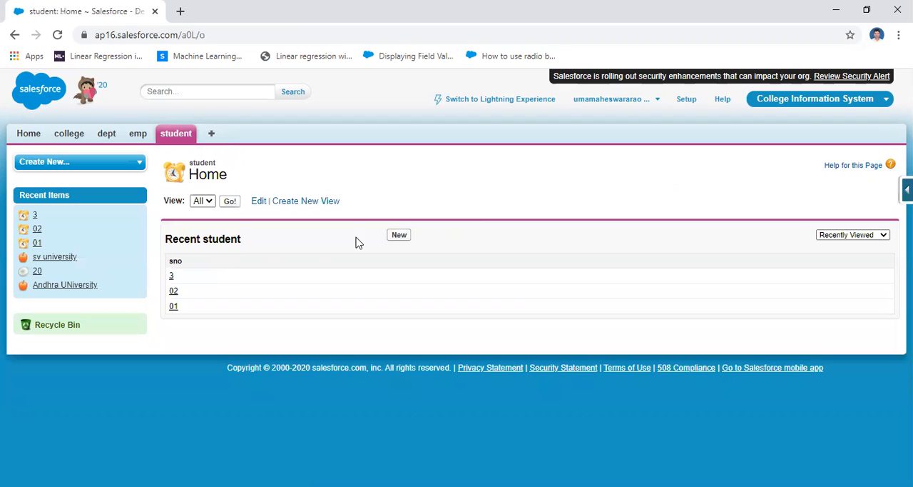
left_click(230, 201)
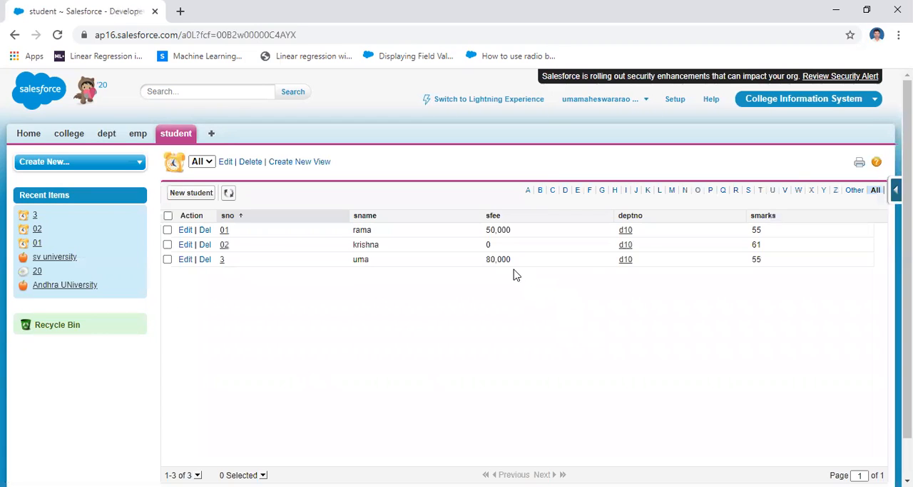
left_click_drag(514, 262, 483, 266)
Start another student record with sno 04 and sname aaa.
left_click(179, 139)
left_click(395, 235)
type("04")
left_click(357, 270)
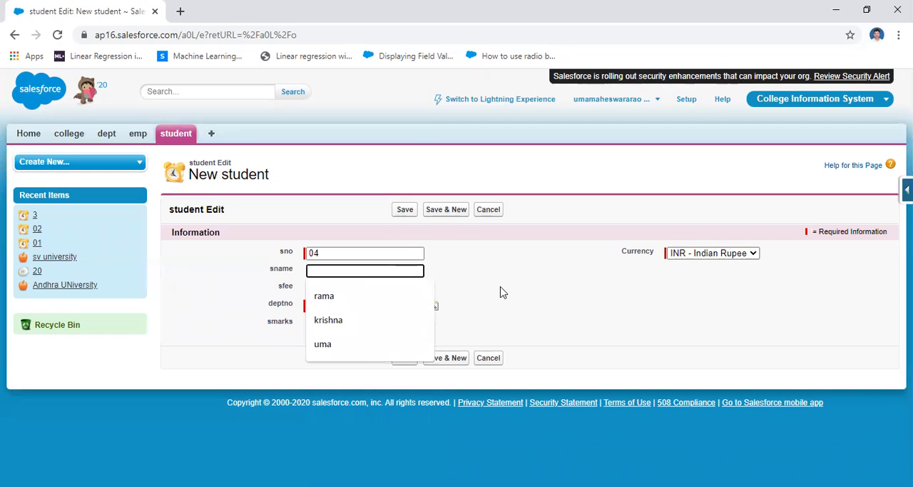
type("aaa")
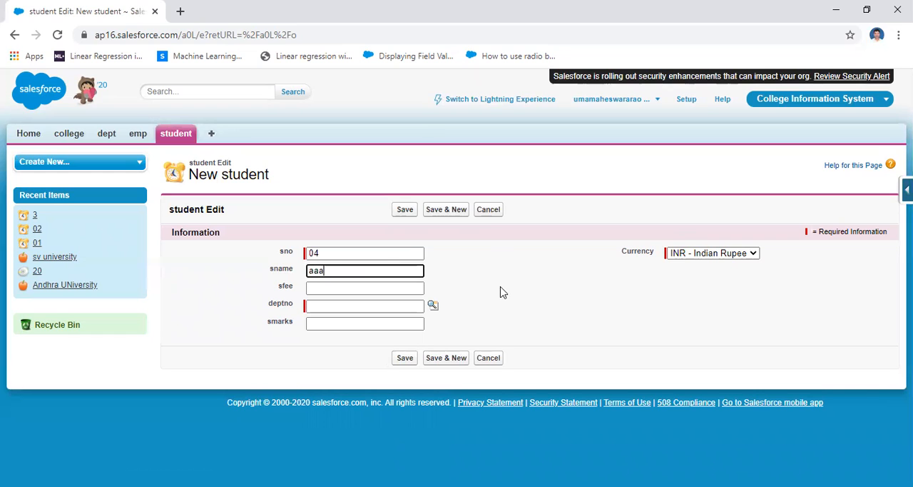
Leave sfee blank, set deptno to d10 and smarks to 25, and save student record 04.
left_click(332, 286)
left_click(521, 288)
left_click(321, 305)
left_click(323, 331)
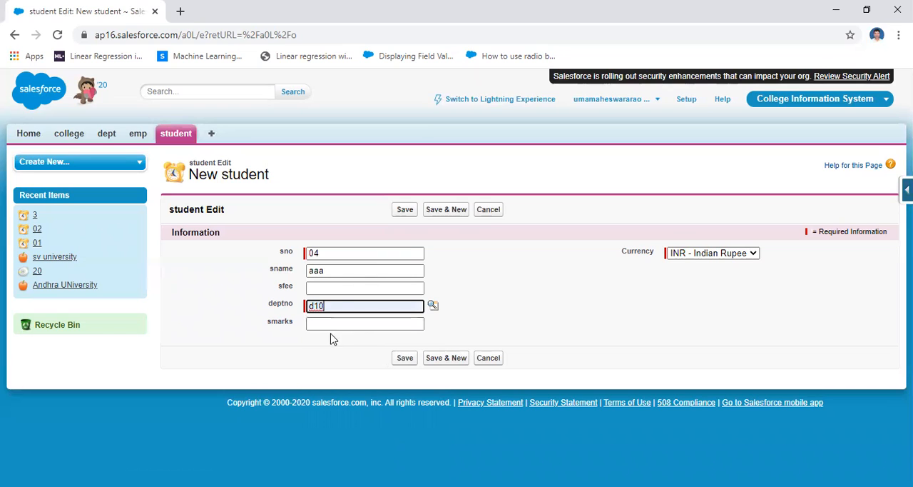
left_click(329, 323)
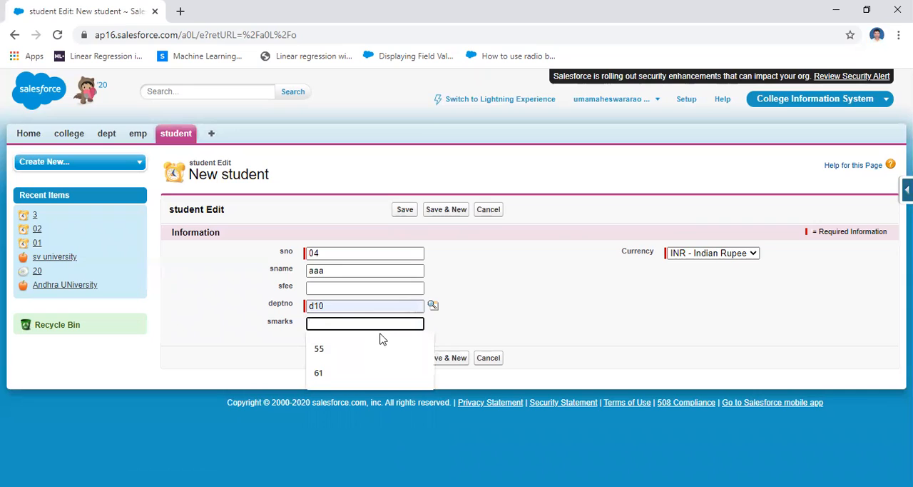
type("25")
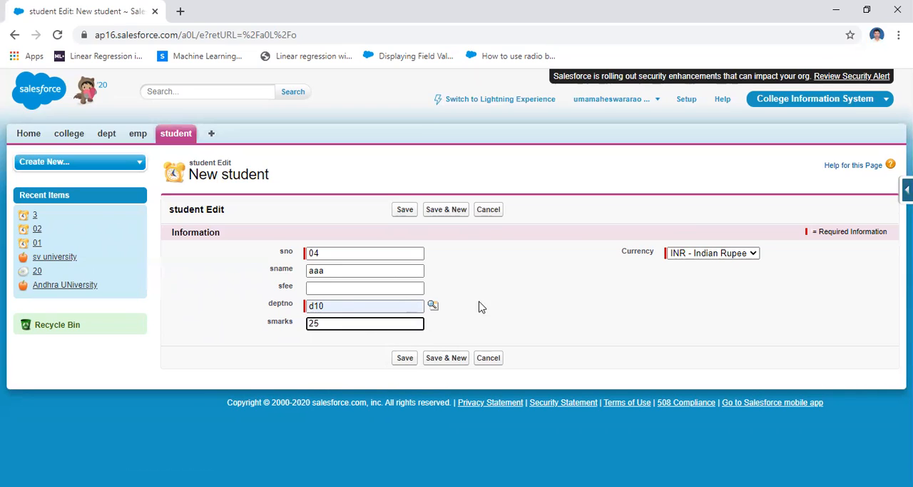
left_click(483, 308)
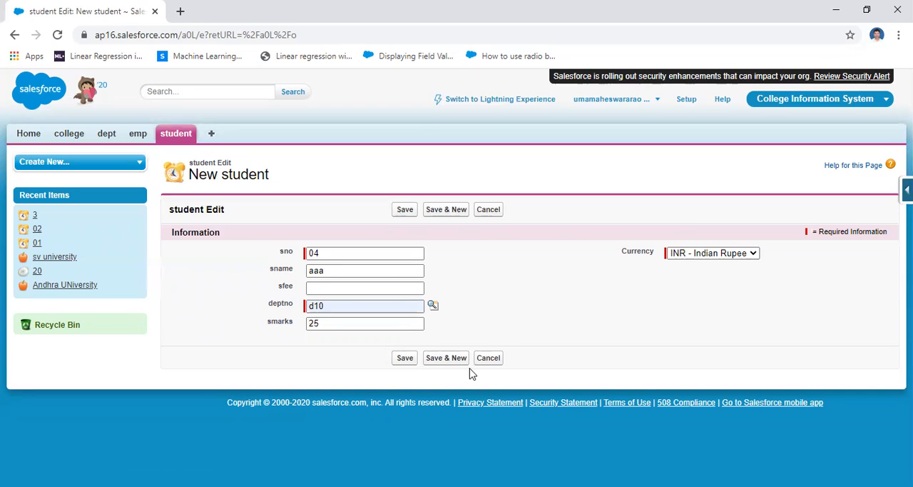
left_click(405, 359)
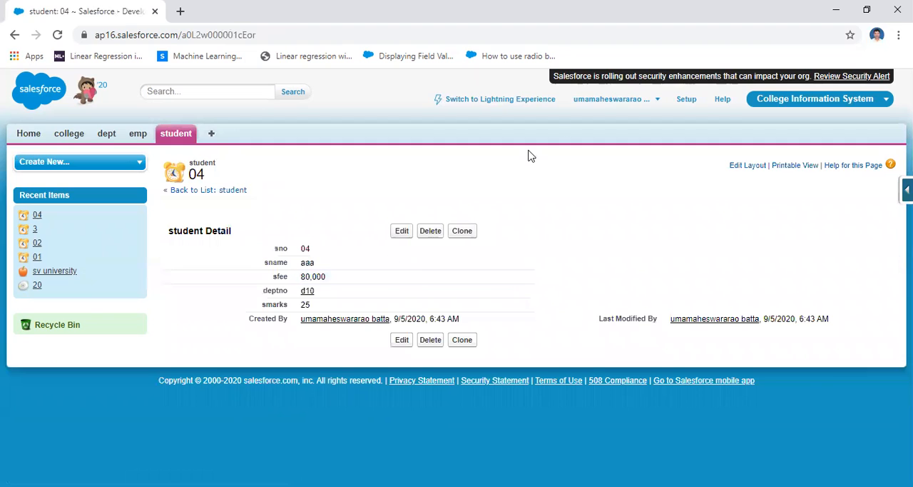
List all student records to compare their sfee and smarks values.
left_click(176, 133)
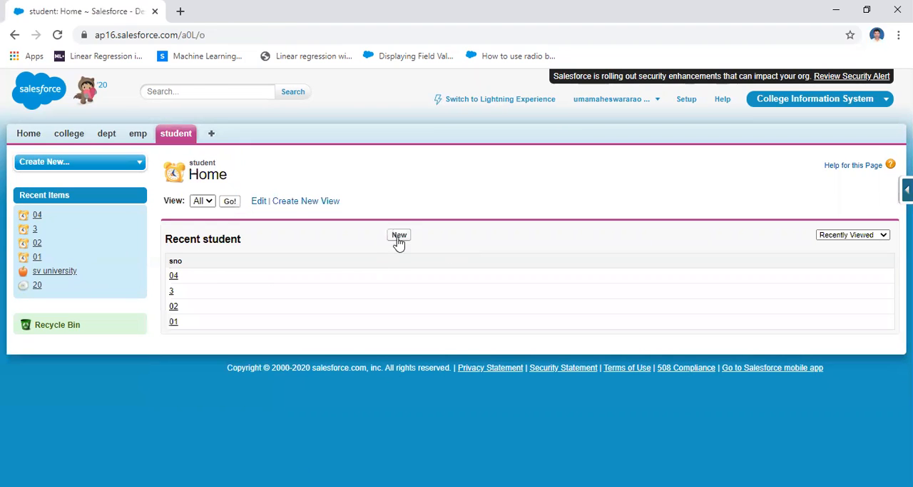
left_click(398, 236)
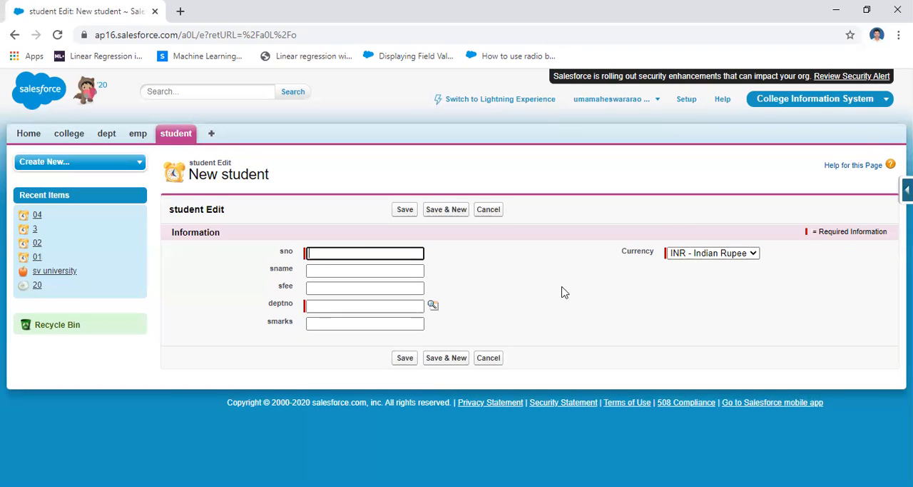
left_click(171, 137)
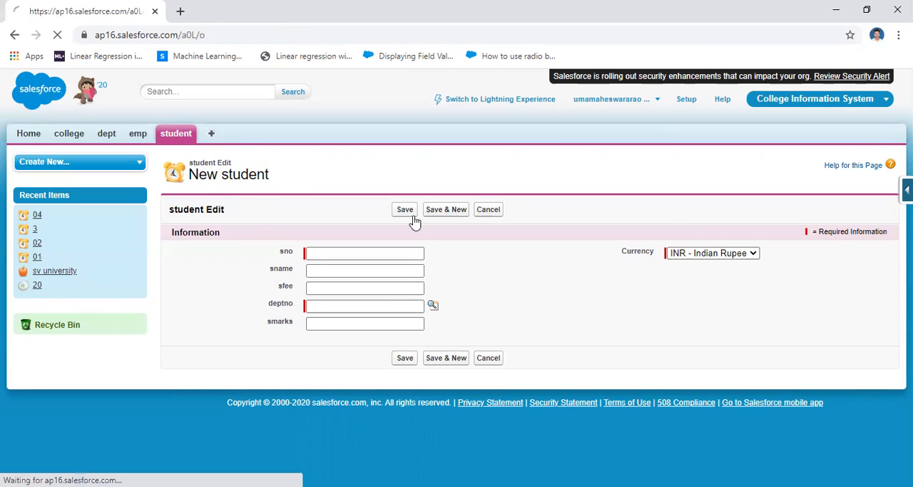
left_click(230, 202)
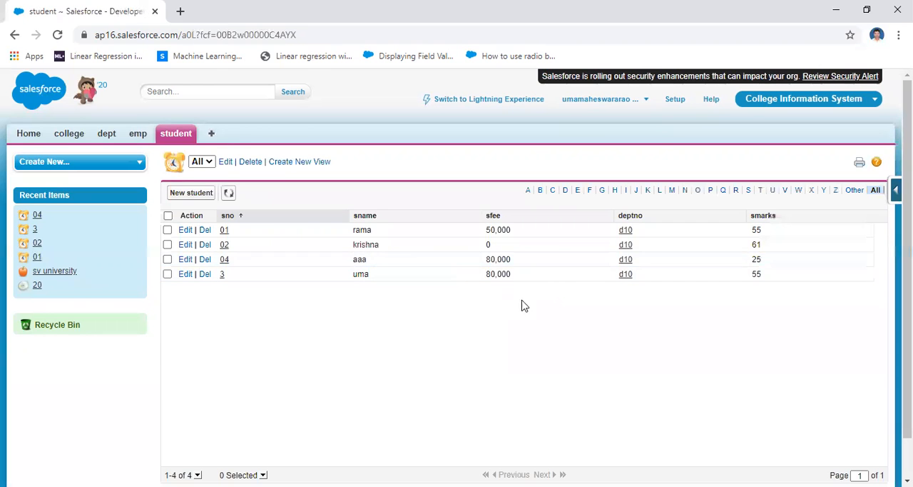
Start a further student record with sno 05 and fill in the student's name.
left_click(176, 137)
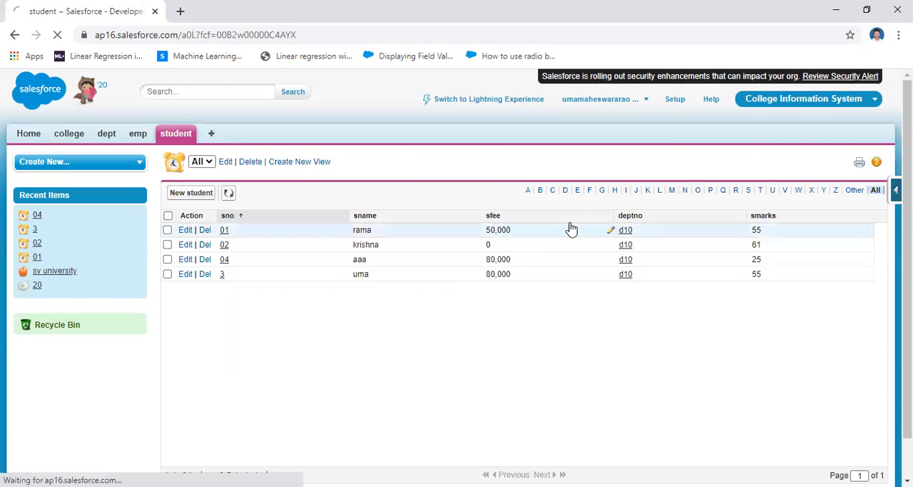
left_click(400, 236)
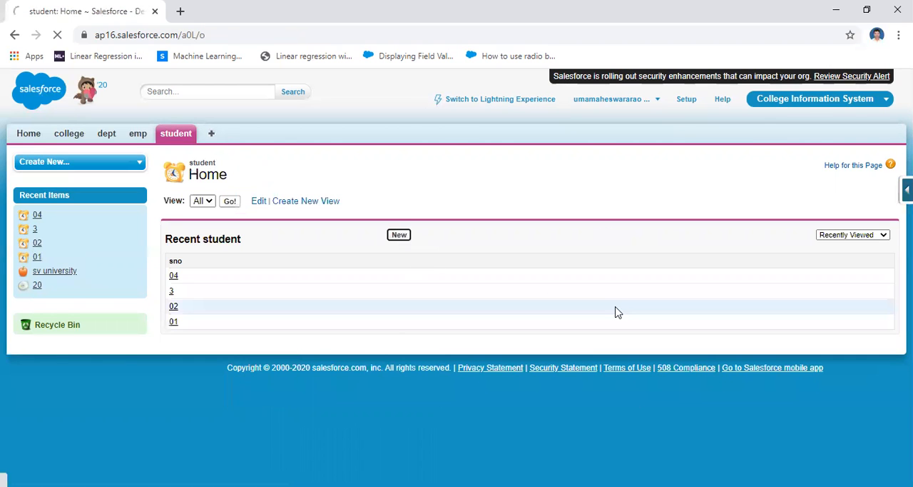
left_click(361, 253)
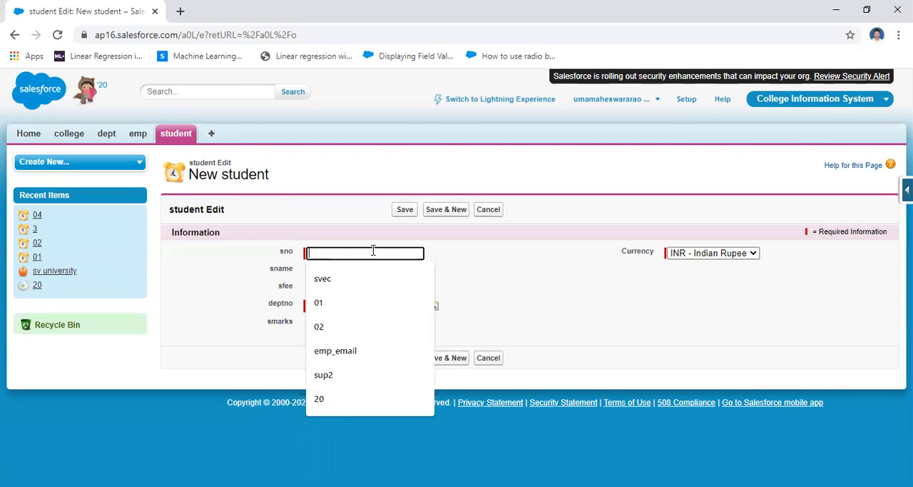
type("05")
left_click(348, 271)
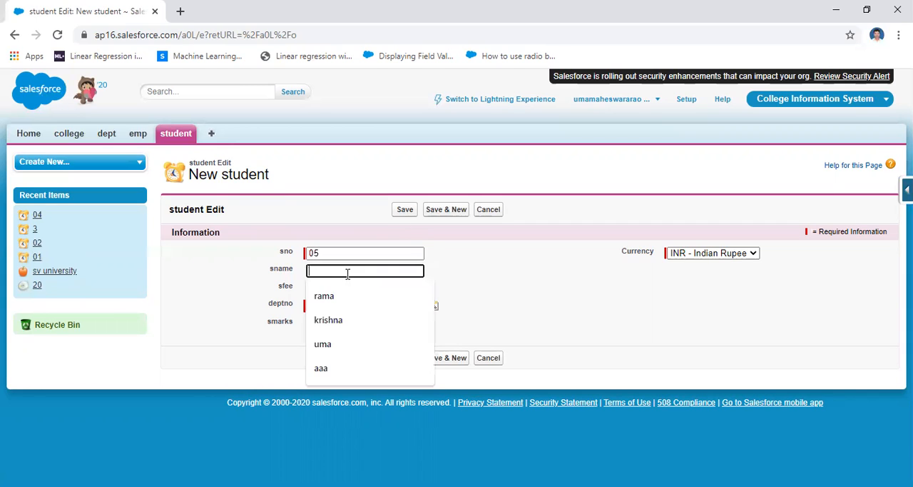
left_click(341, 291)
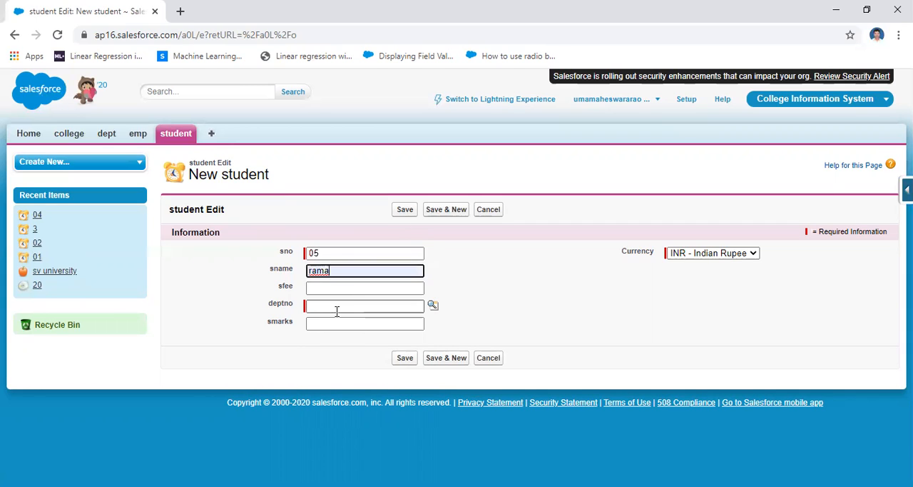
Leave sfee blank, set deptno to d30 and smarks to 89, and save student record 05.
left_click(433, 304)
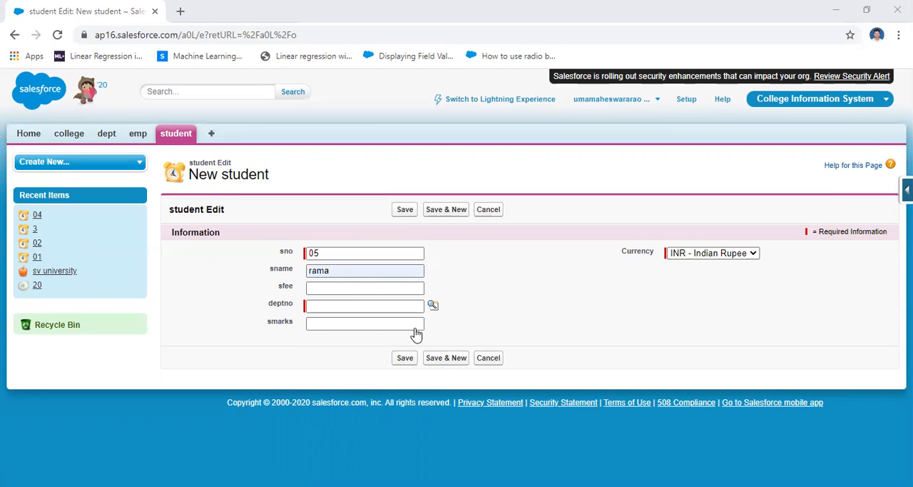
left_click(338, 322)
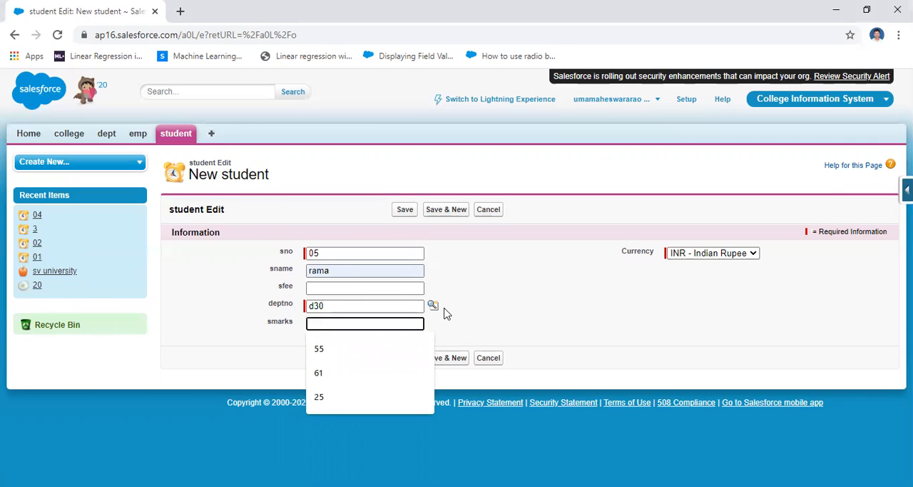
type("89")
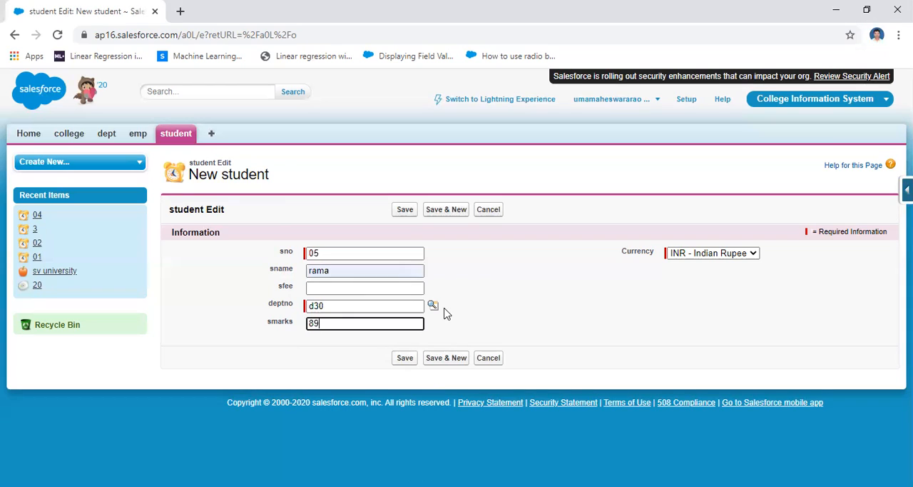
left_click(405, 358)
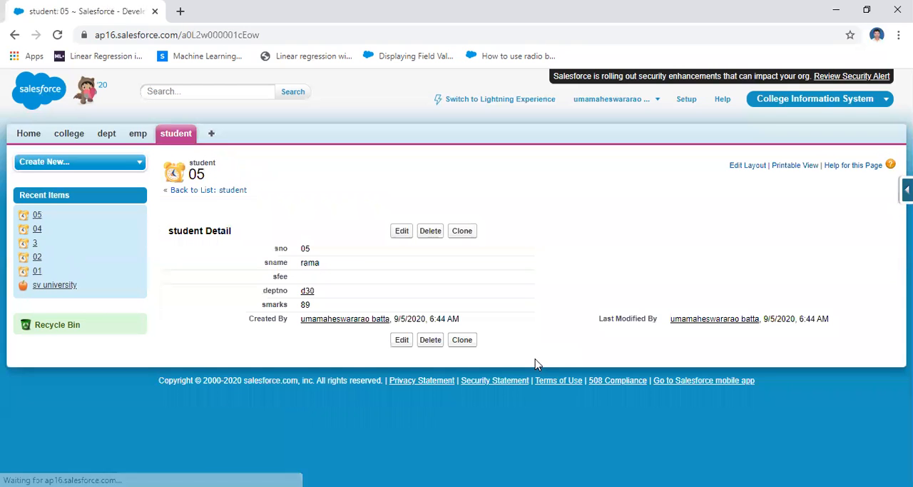
List all student records and compare the sfee value of record 05 with that of record 3.
left_click(179, 135)
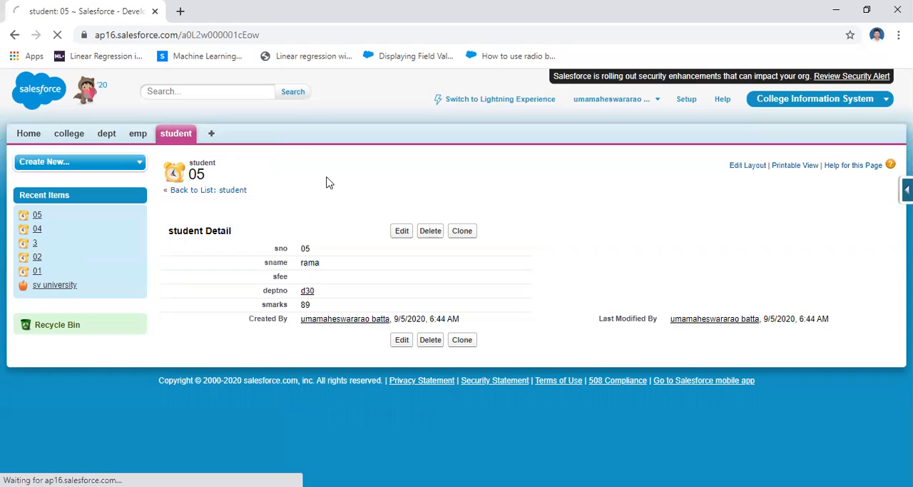
left_click(229, 202)
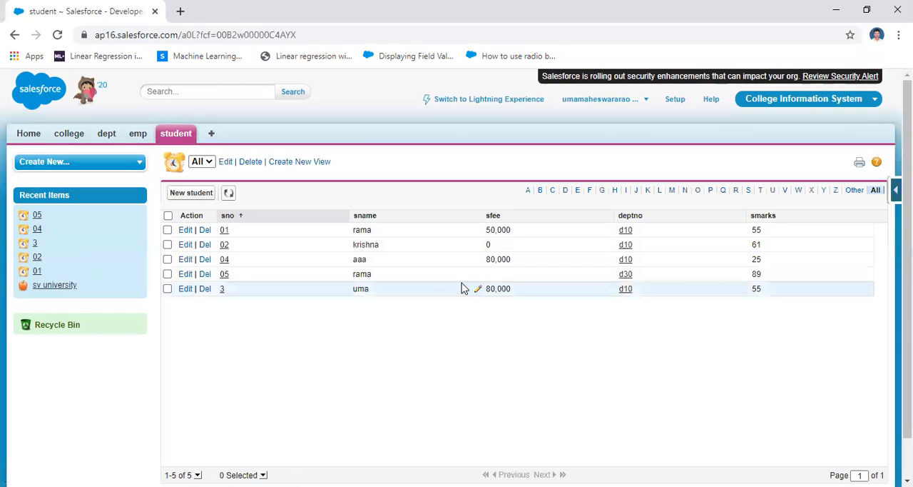
left_click(167, 274)
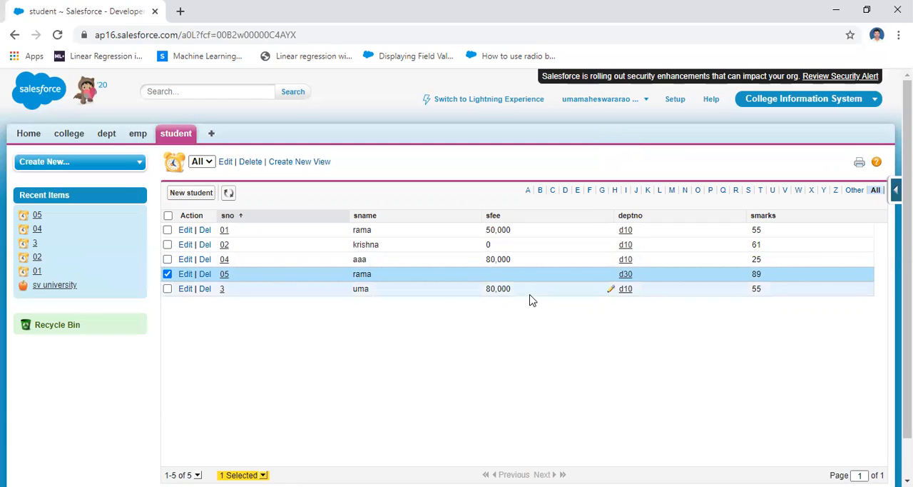
left_click_drag(513, 289, 482, 289)
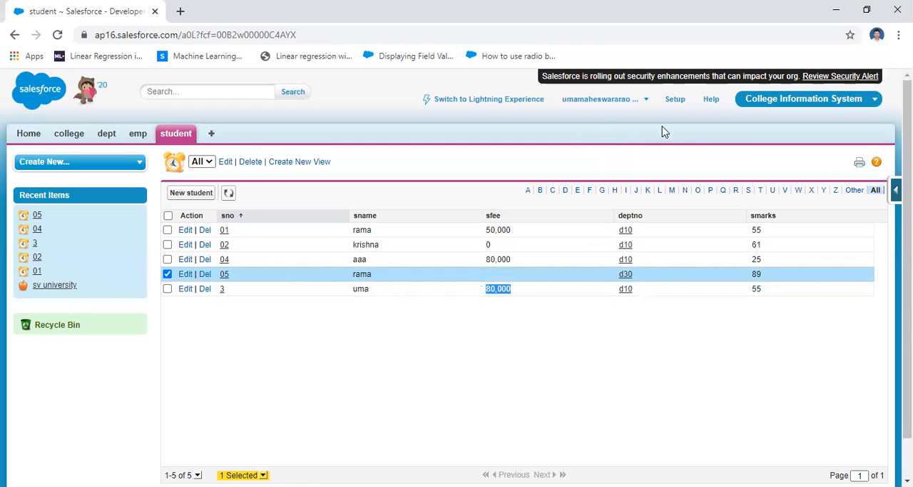
Search the setup area for workflow and open the list of all workflow rules.
left_click(674, 99)
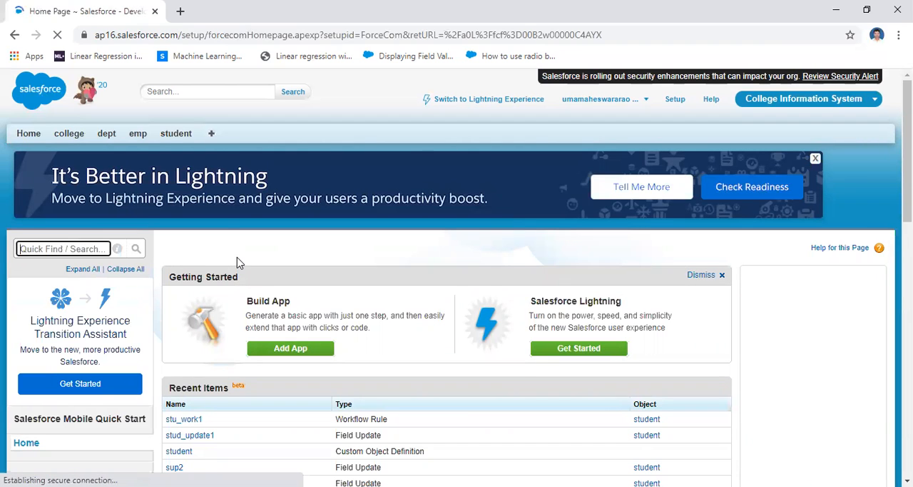
type("work")
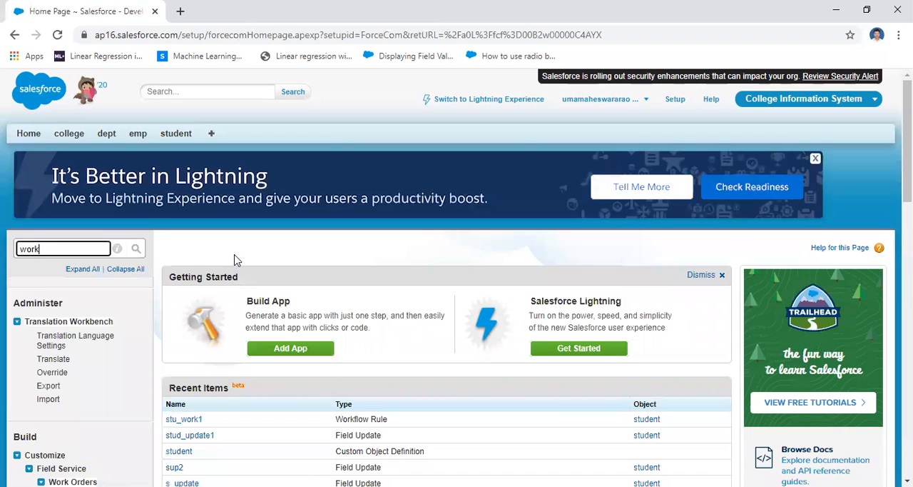
type("flow")
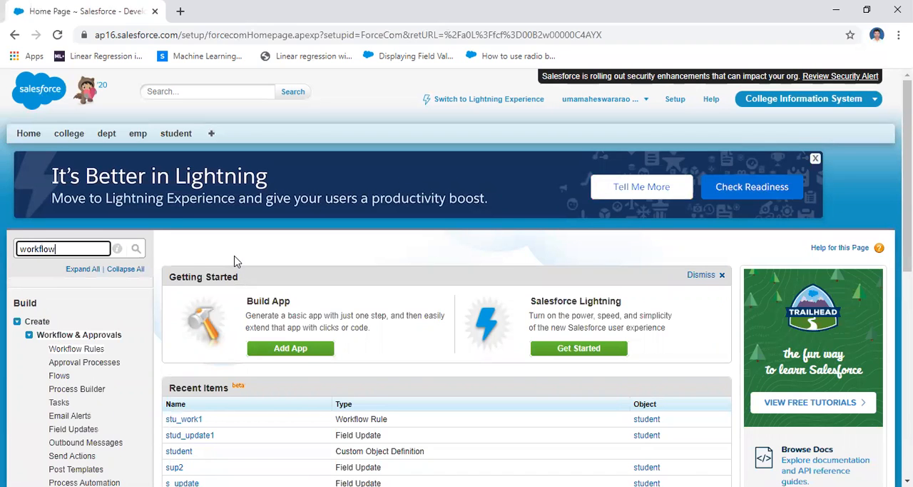
left_click(77, 349)
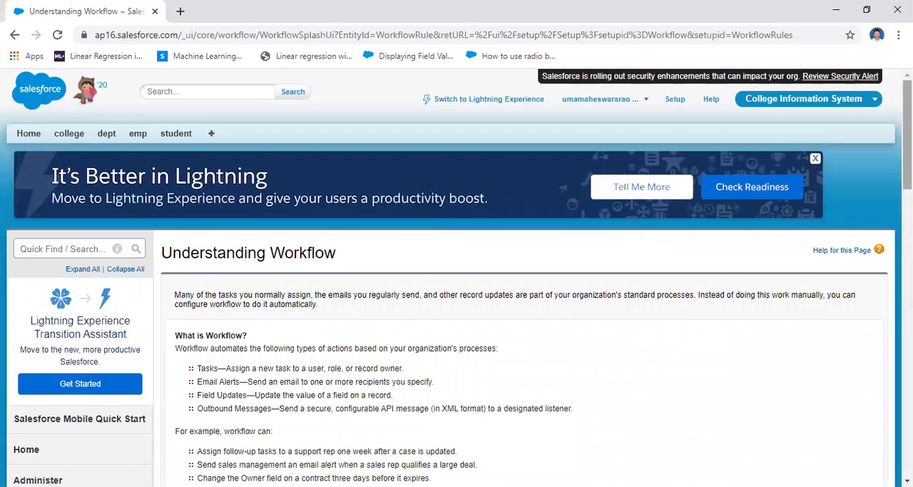
scroll(367, 250, "down", 5)
left_click(194, 245)
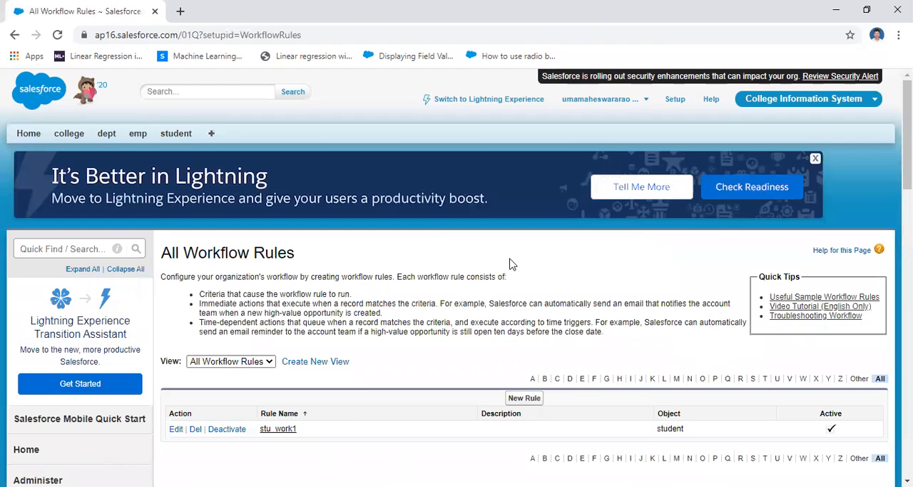
Start a new workflow rule that applies to the student object and proceed to its configuration.
left_click_drag(908, 136, 908, 176)
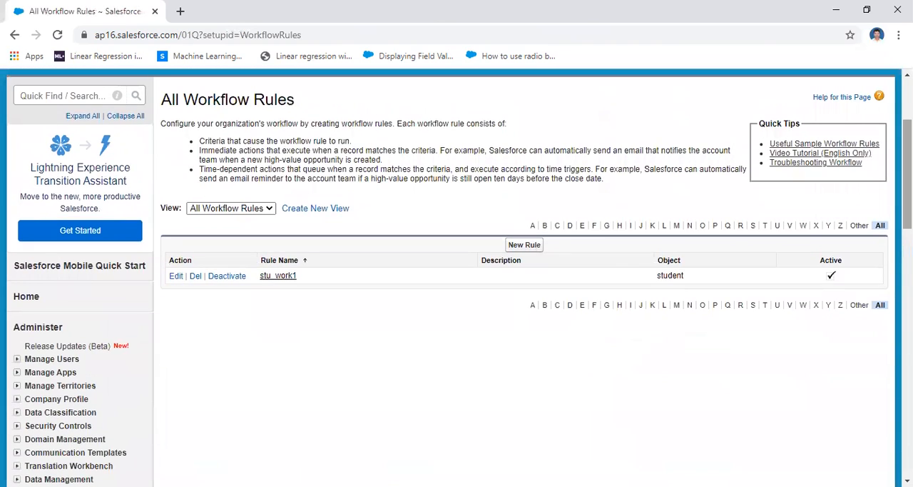
left_click(524, 246)
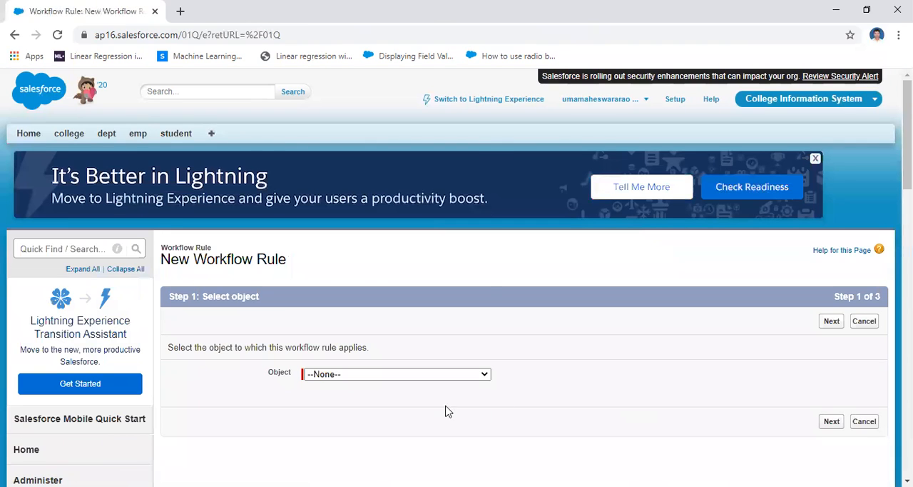
left_click(468, 374)
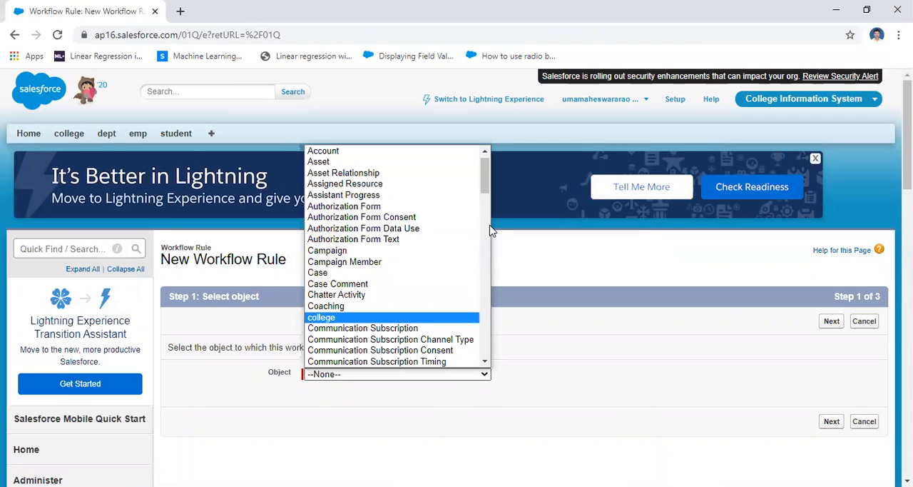
key("s")
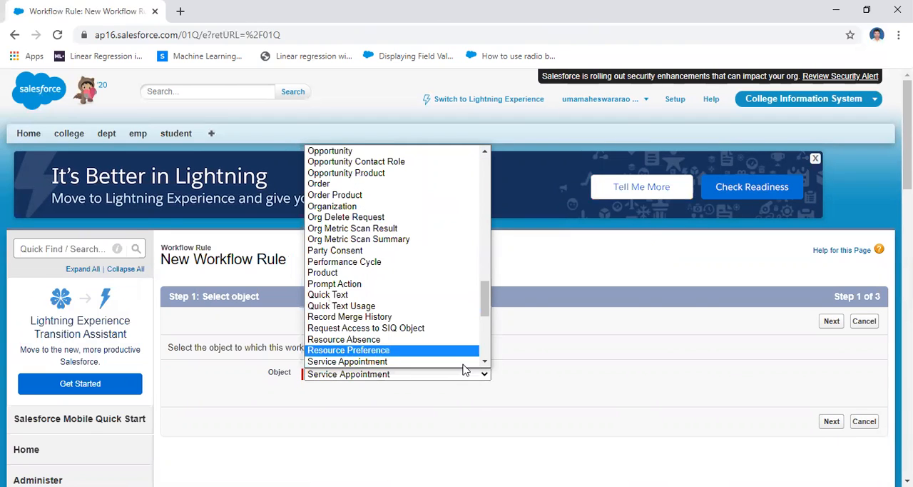
left_click(485, 349)
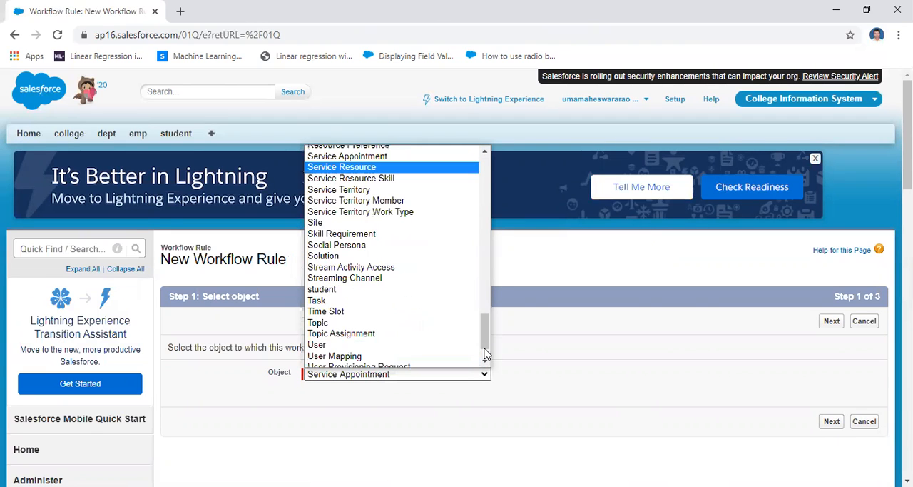
left_click(381, 289)
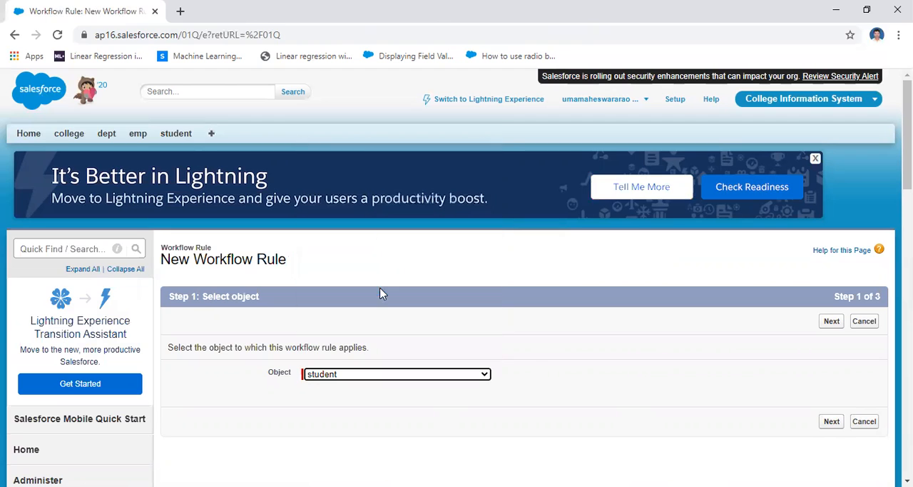
left_click(832, 422)
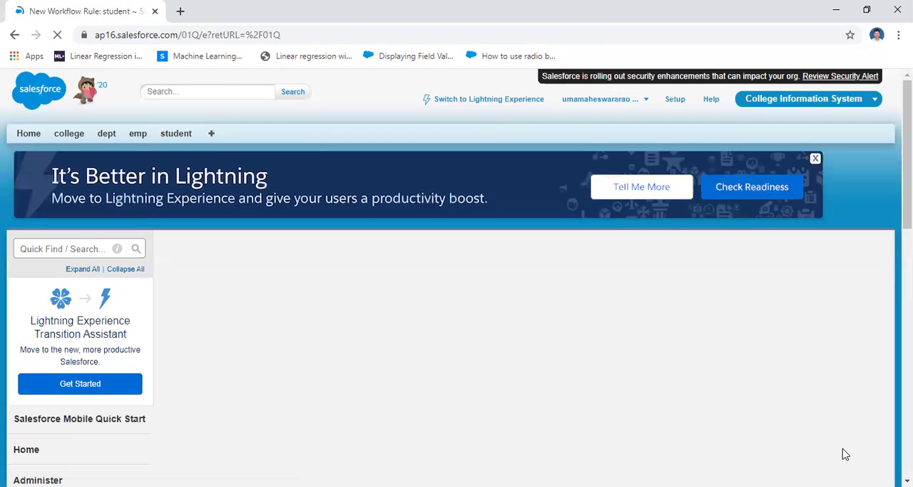
Name the new workflow rule stu_rule2 and leave its description blank.
left_click(364, 398)
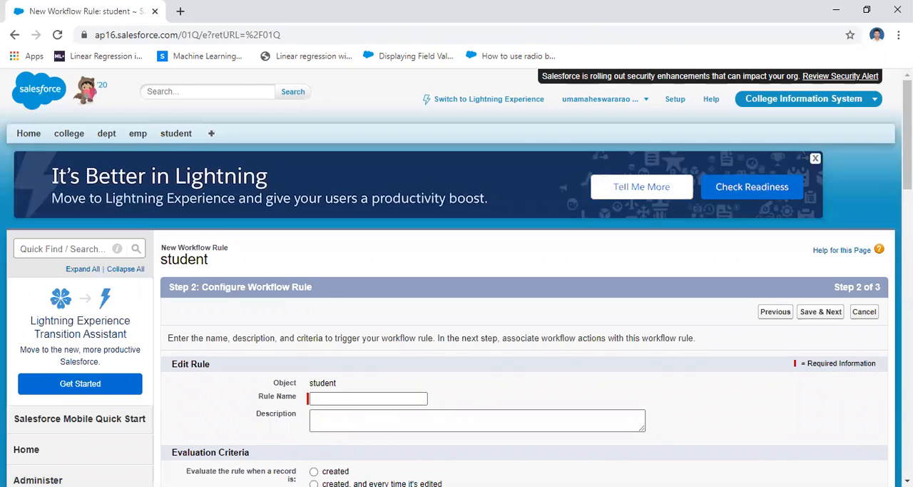
scroll(377, 207, "down", 2)
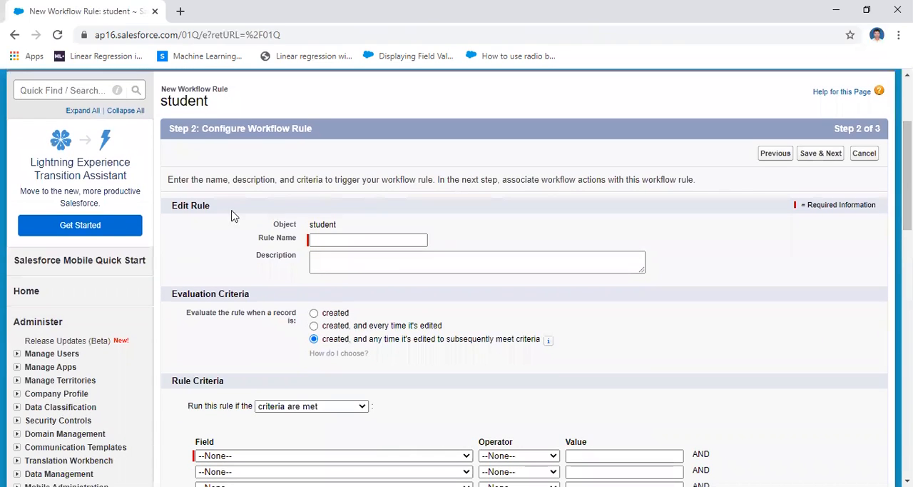
left_click(332, 241)
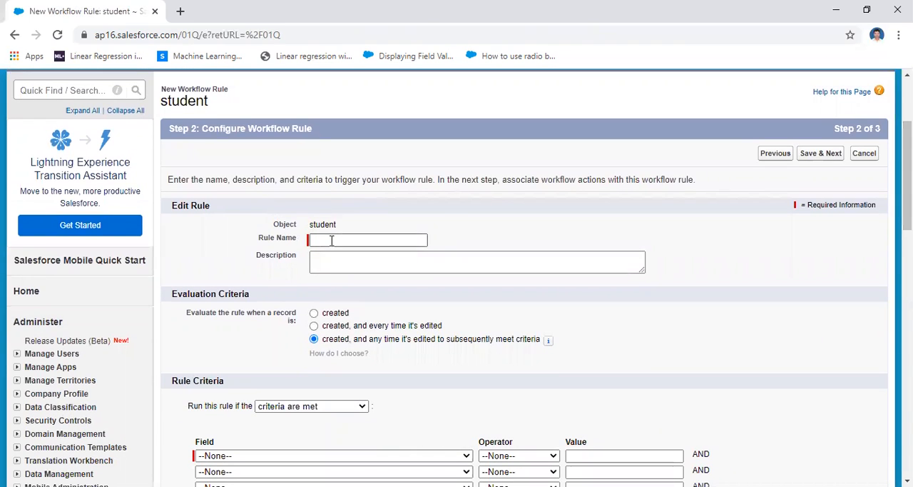
left_click(332, 240)
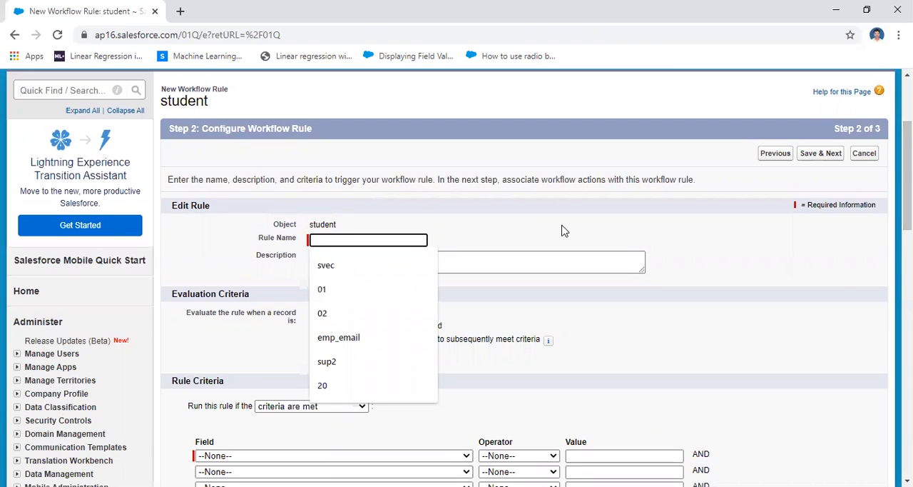
type("stu")
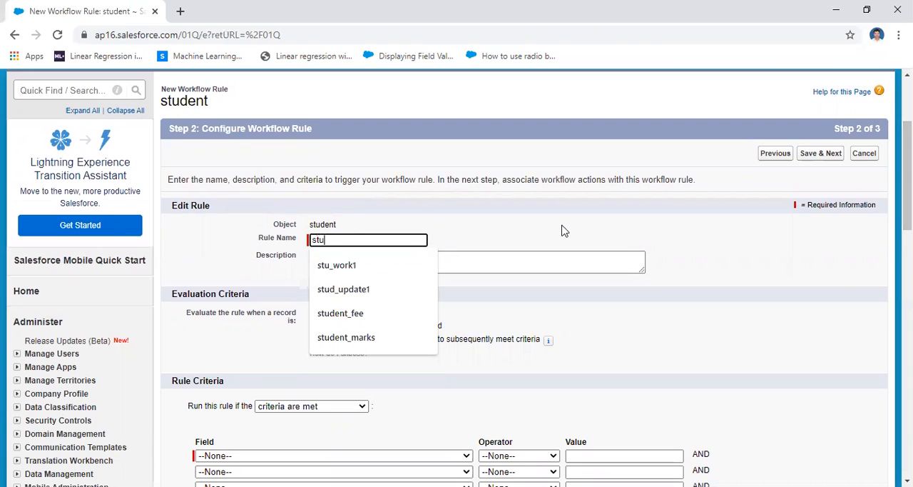
type("_")
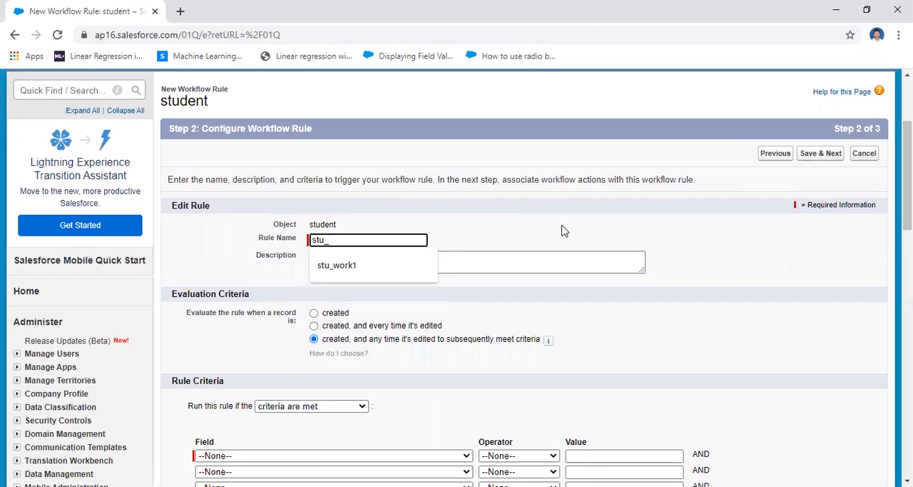
type("rule")
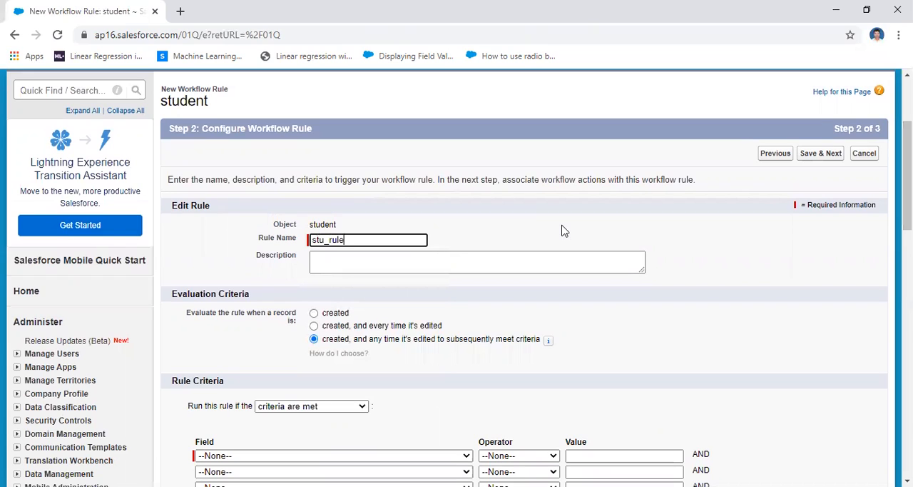
type("2")
left_click(341, 261)
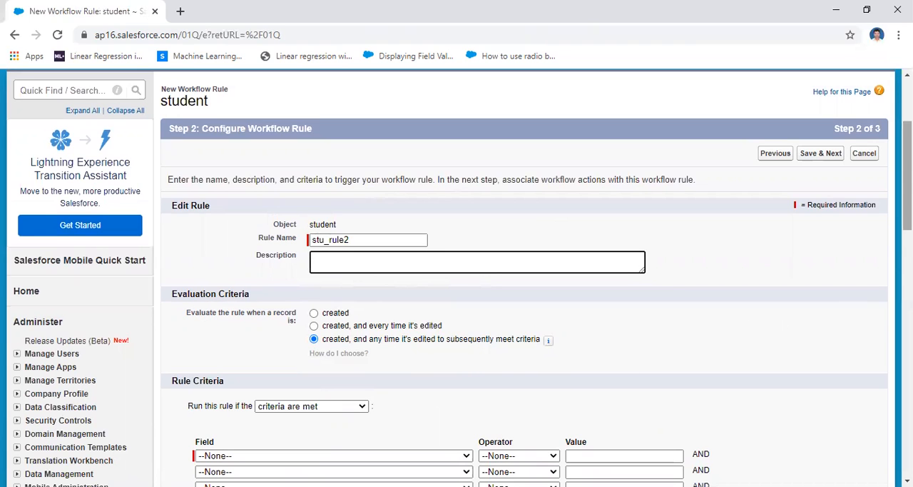
Define the rule criterion as student: smarks greater or equal 60, save it, and continue to the workflow actions.
scroll(906, 178, "down", 3)
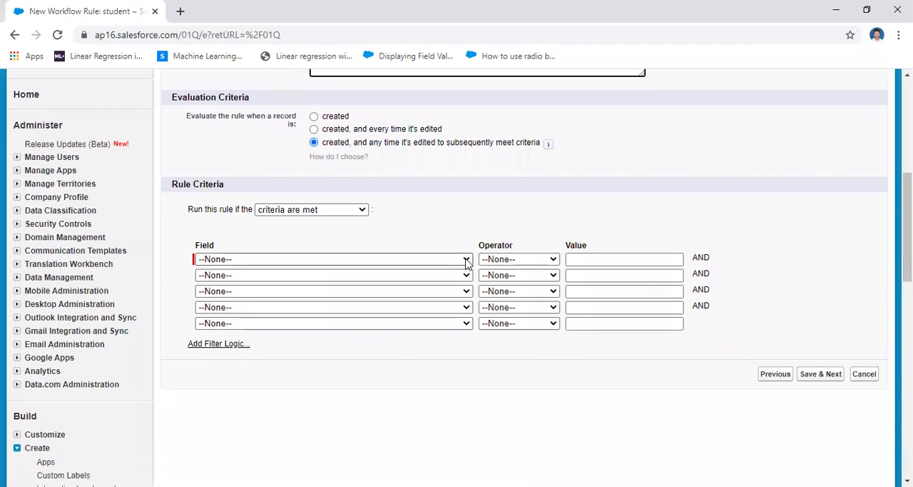
left_click(467, 259)
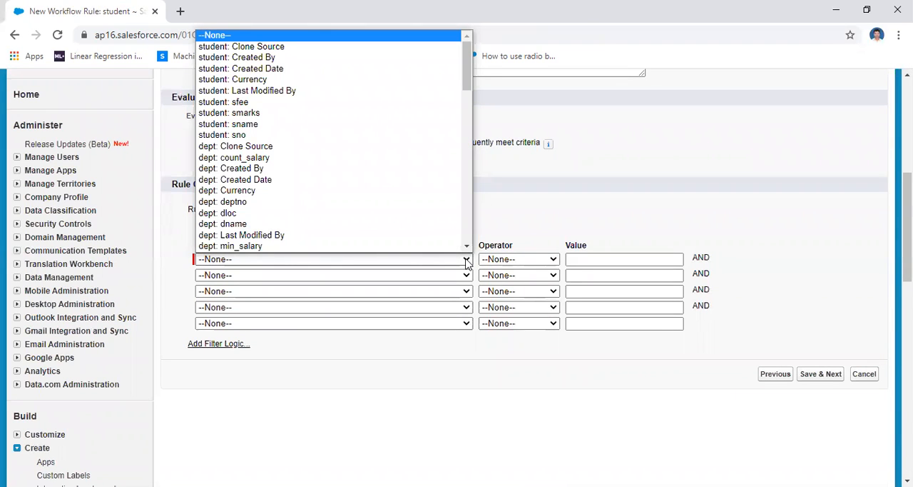
left_click(367, 114)
left_click(532, 260)
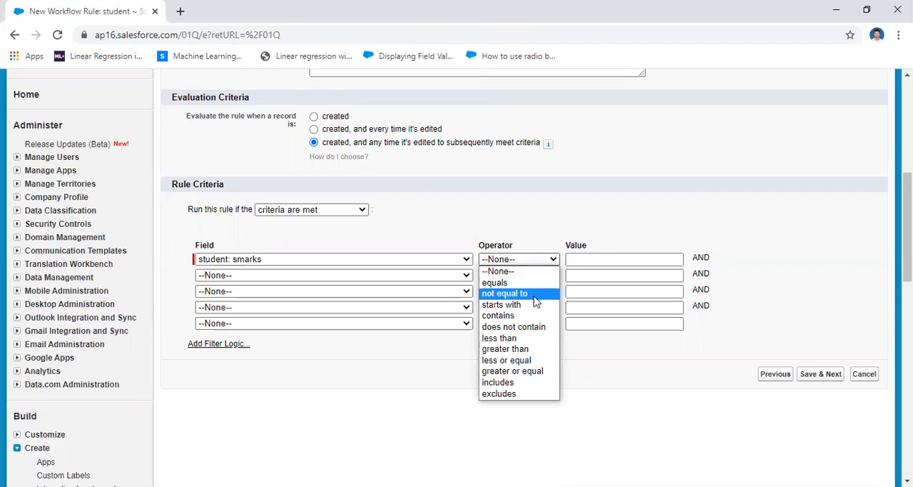
left_click(548, 376)
left_click(605, 258)
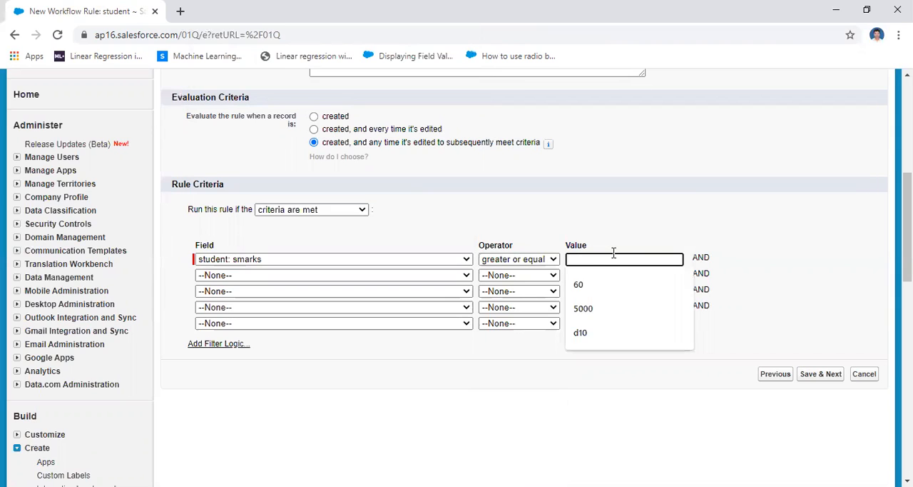
type("60")
left_click(794, 215)
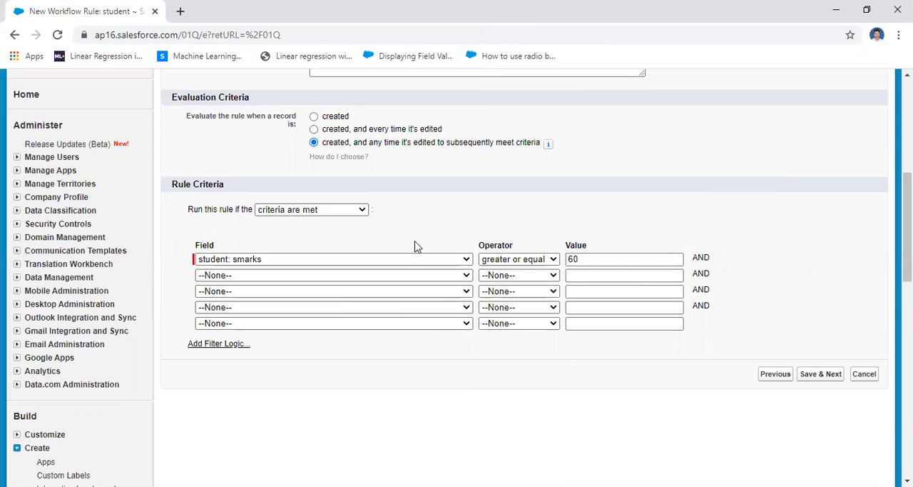
left_click(819, 378)
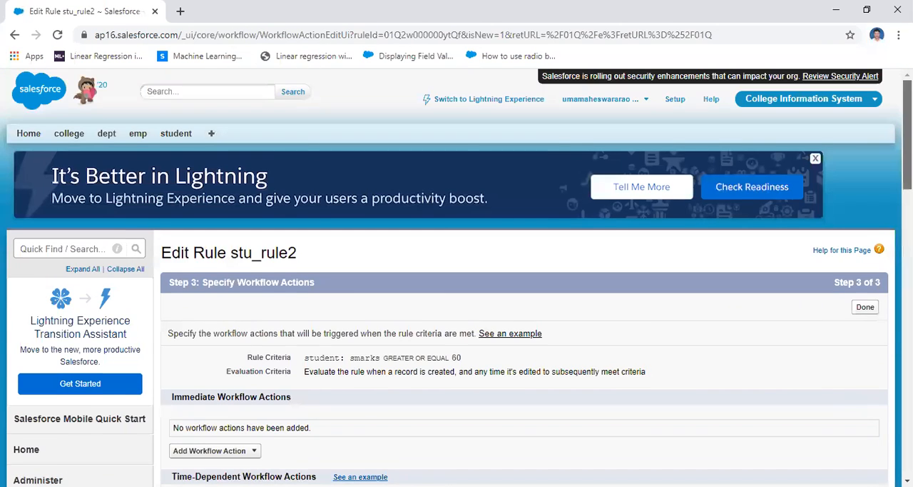
scroll(907, 136, "down", 4)
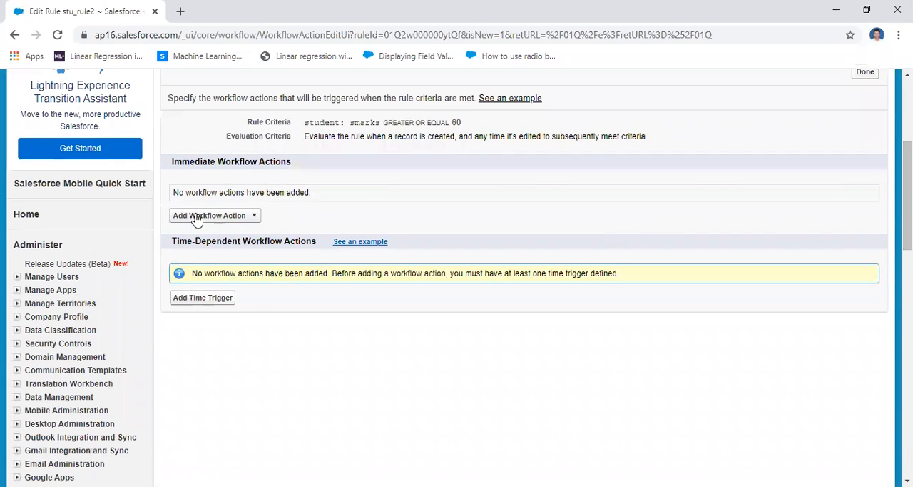
Add a new field update as an immediate action of the rule, with stu_update2 as its name and unique name.
left_click(247, 216)
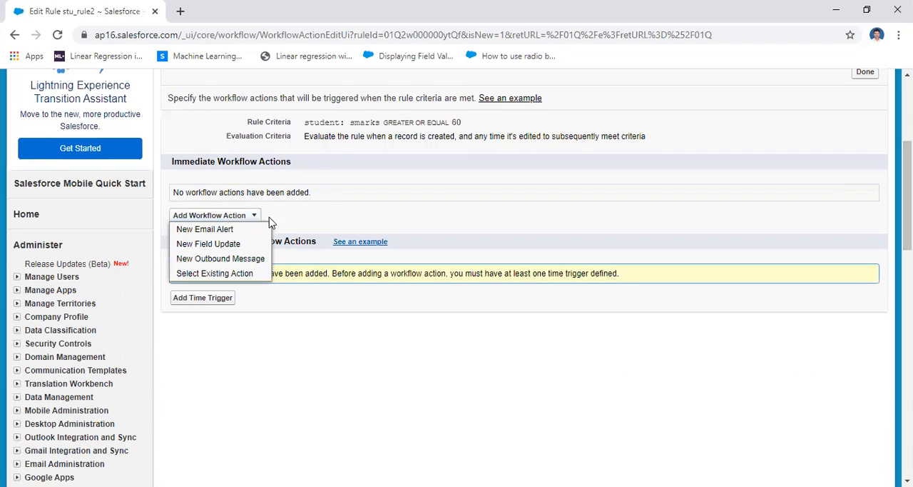
left_click(236, 244)
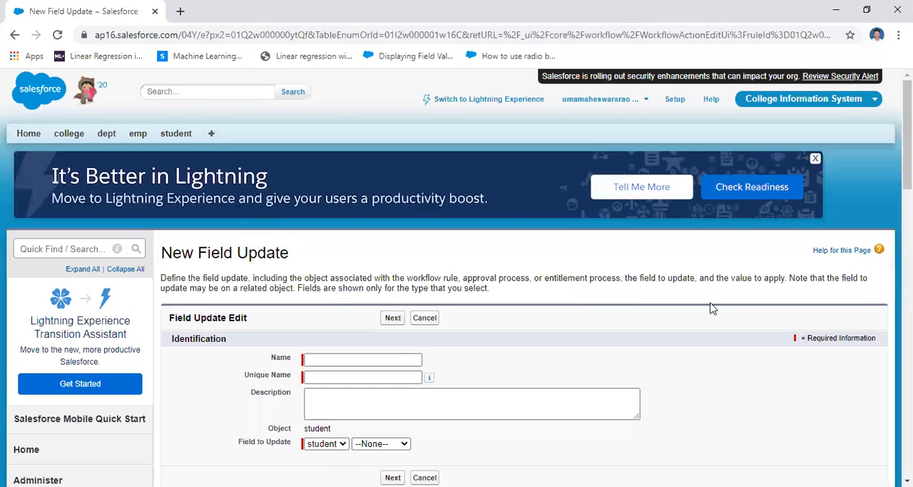
scroll(381, 273, "down", 2)
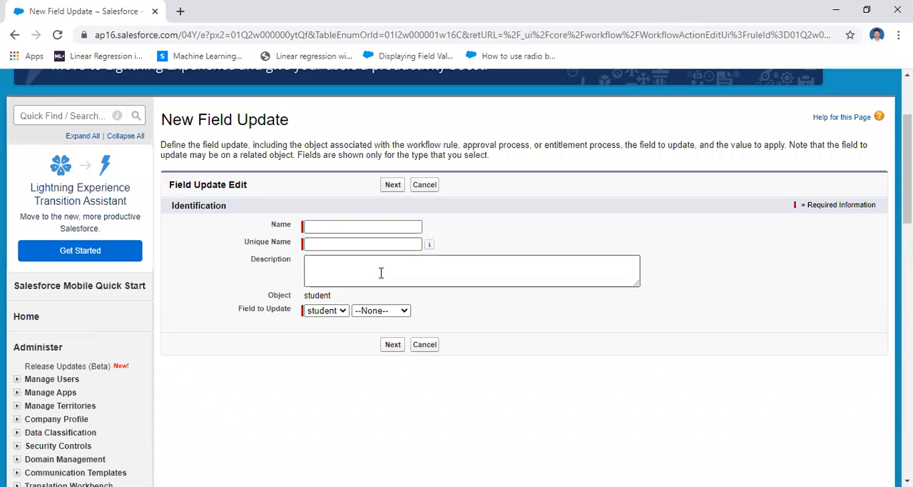
left_click(322, 228)
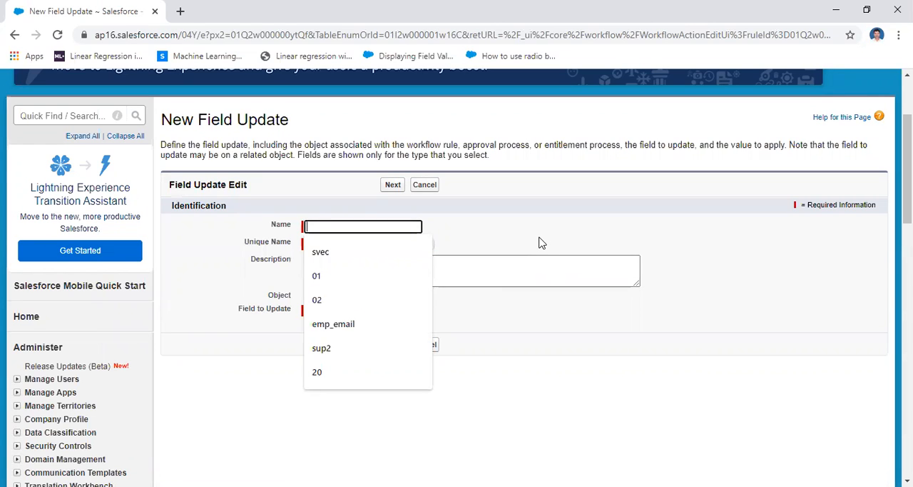
type("s")
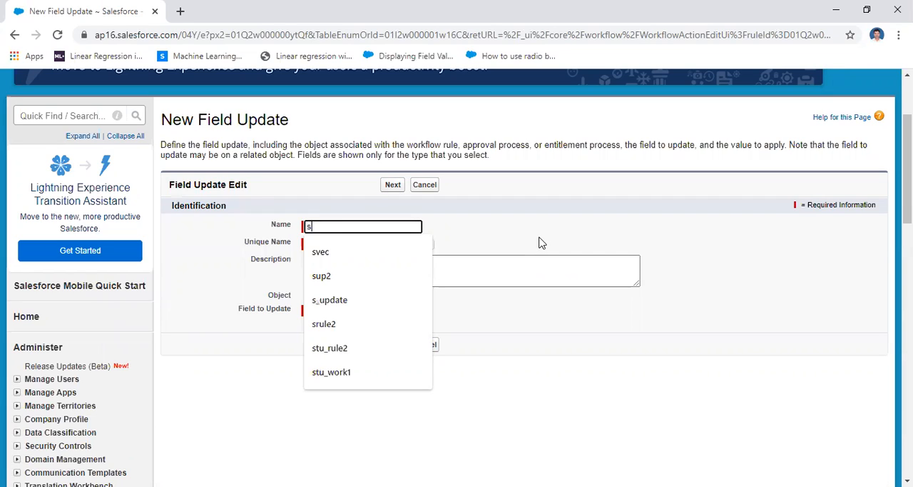
type("tu")
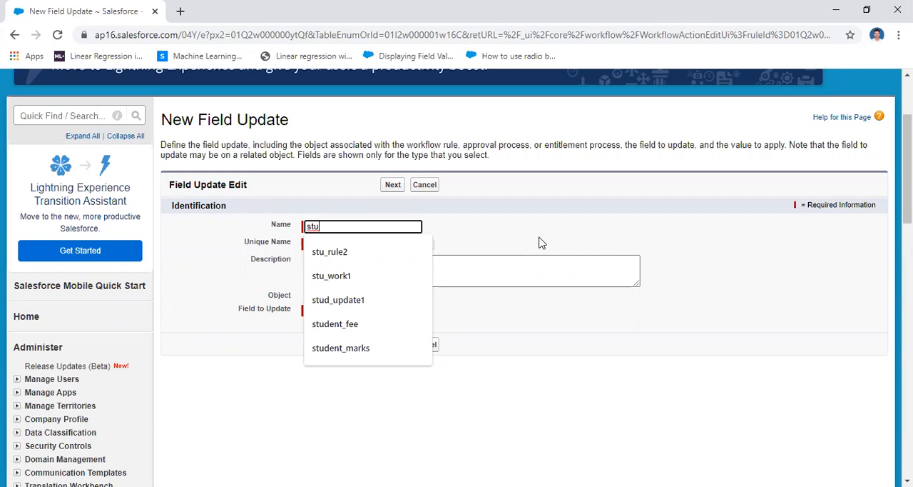
type("_update2")
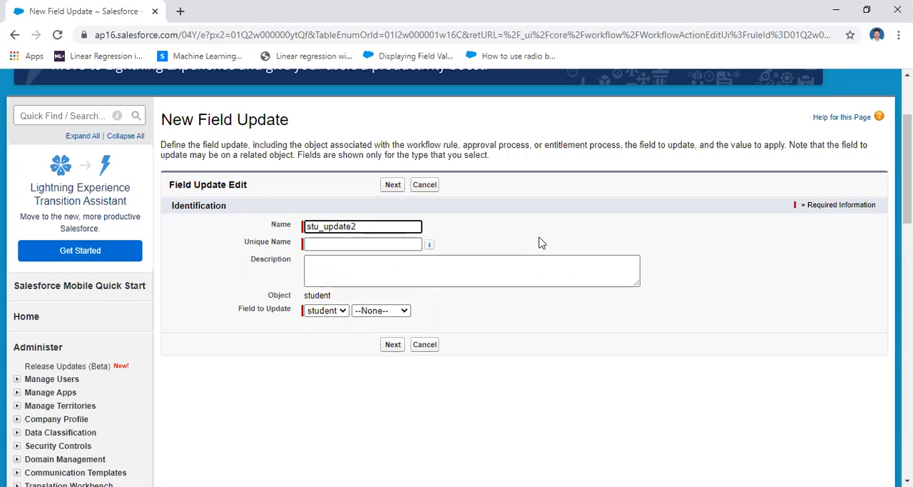
key("Tab")
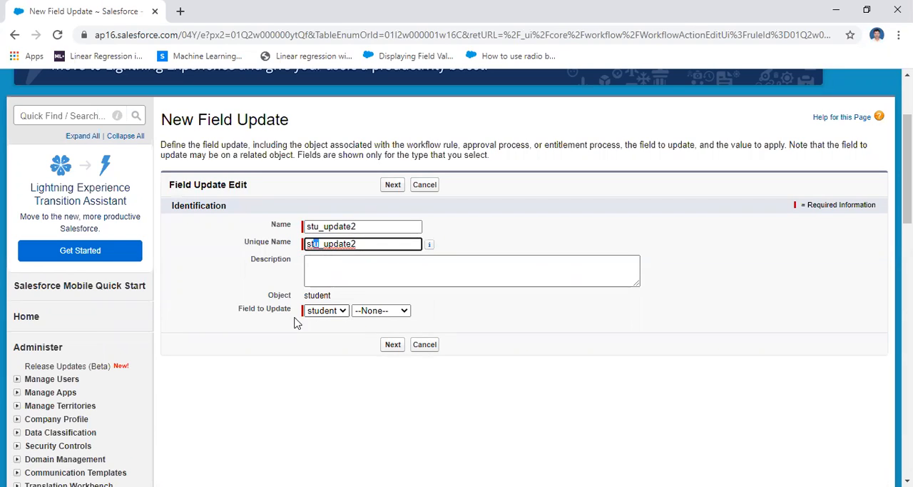
Make the field update set the student field sfee with the formula value 600, and save it.
left_click(403, 311)
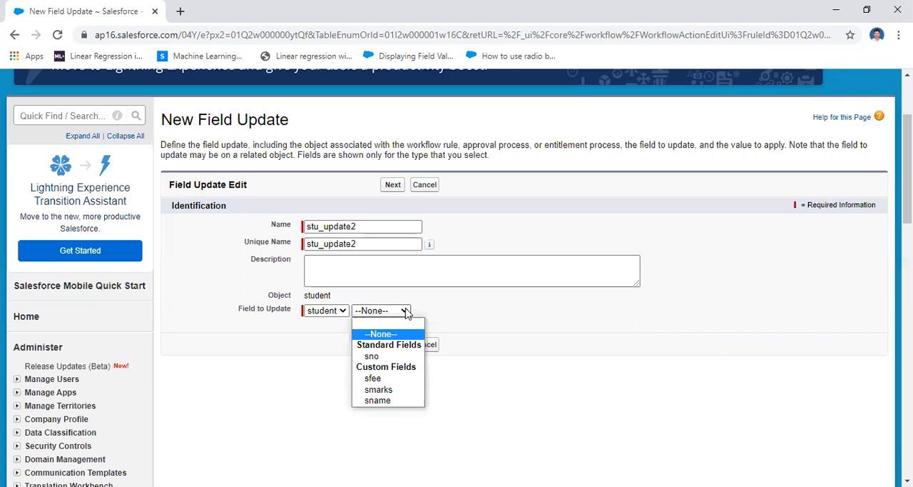
left_click(398, 380)
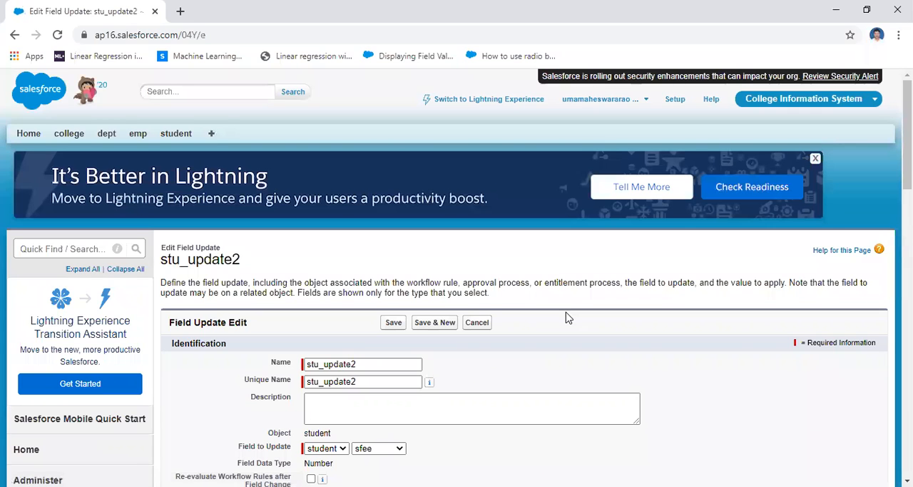
left_click_drag(907, 136, 907, 216)
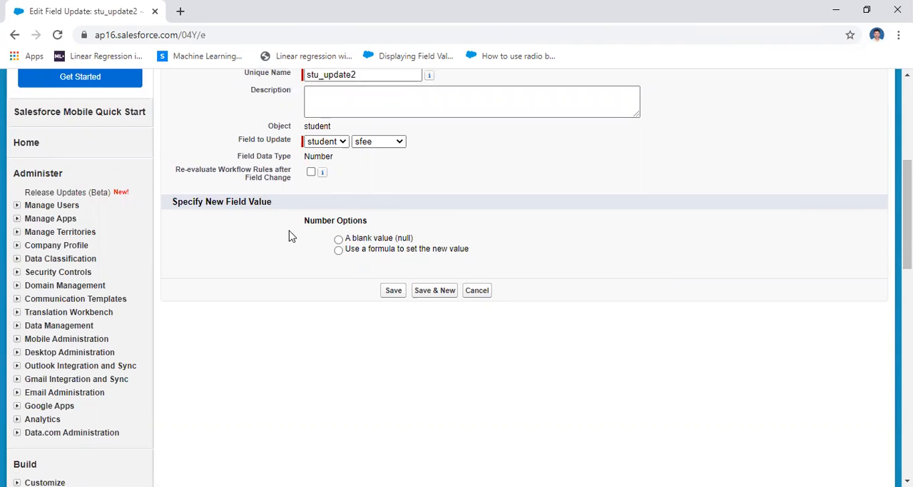
left_click(338, 251)
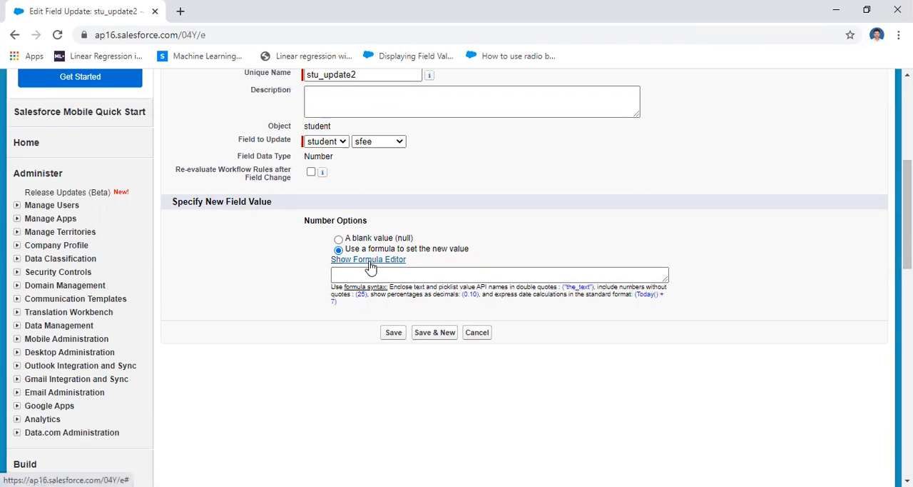
left_click(379, 262)
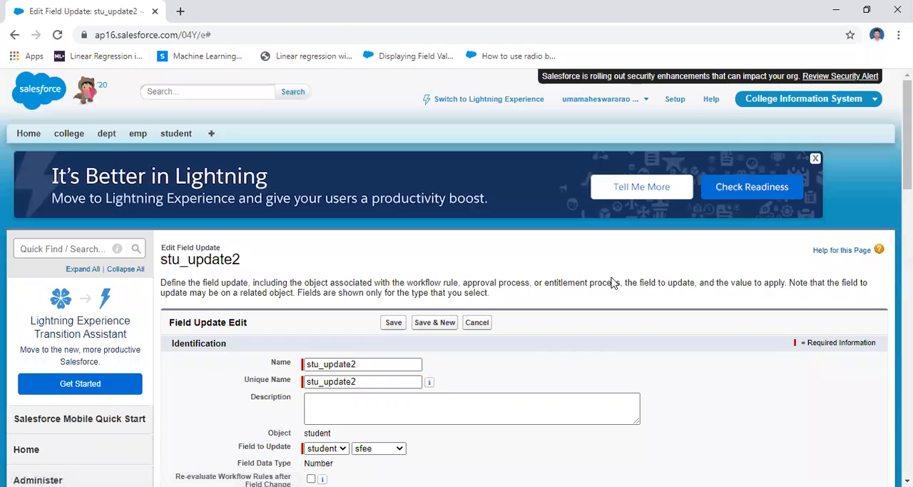
scroll(537, 257, "down", 5)
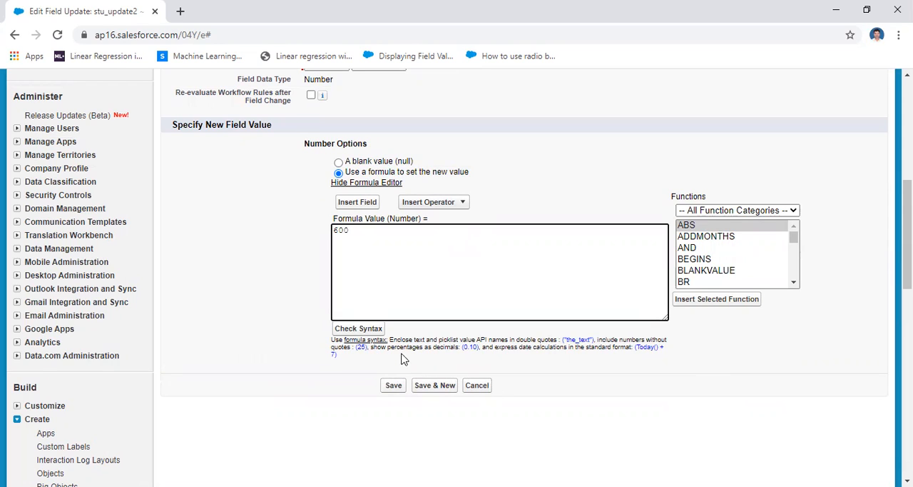
left_click(392, 390)
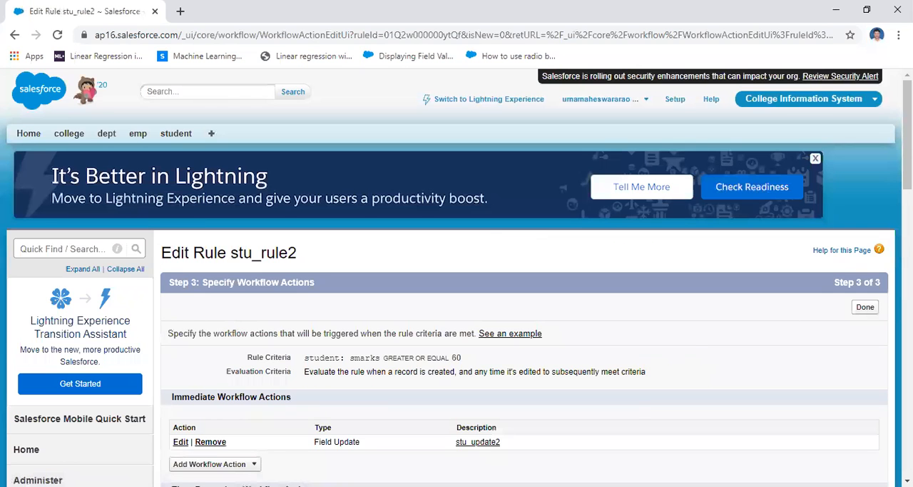
Finish the workflow action setup and activate the rule stu_rule2.
scroll(456, 286, "down", 3)
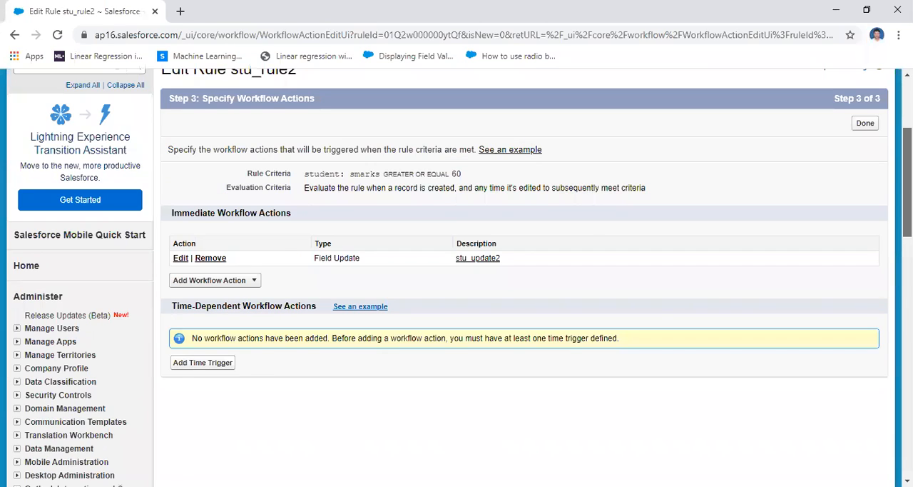
scroll(457, 286, "up", 2)
scroll(873, 224, "down", 1)
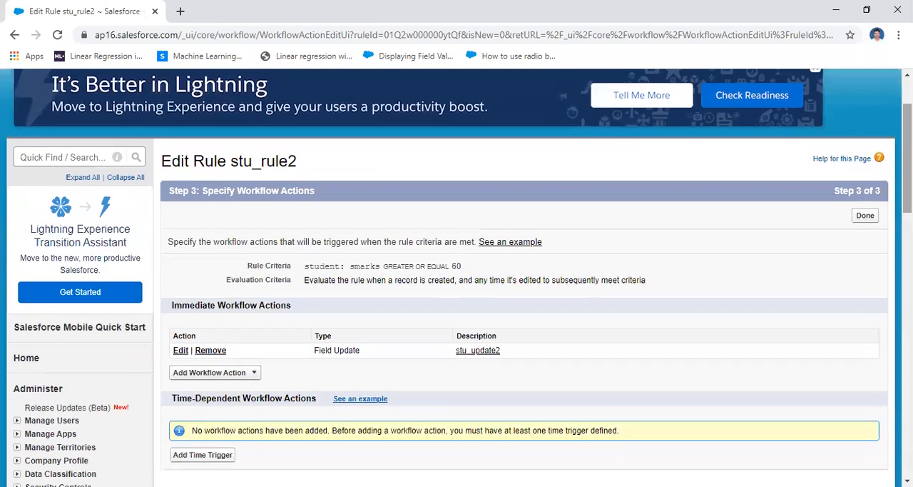
left_click(866, 216)
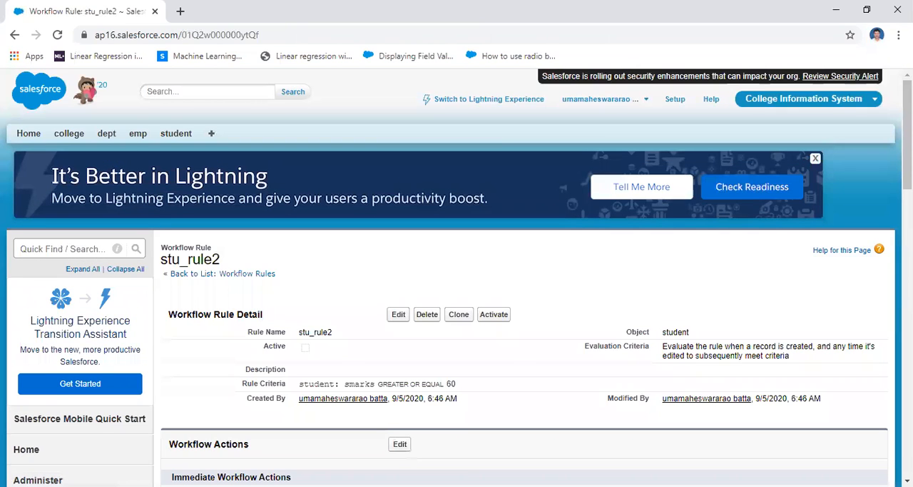
scroll(888, 200, "down", 2)
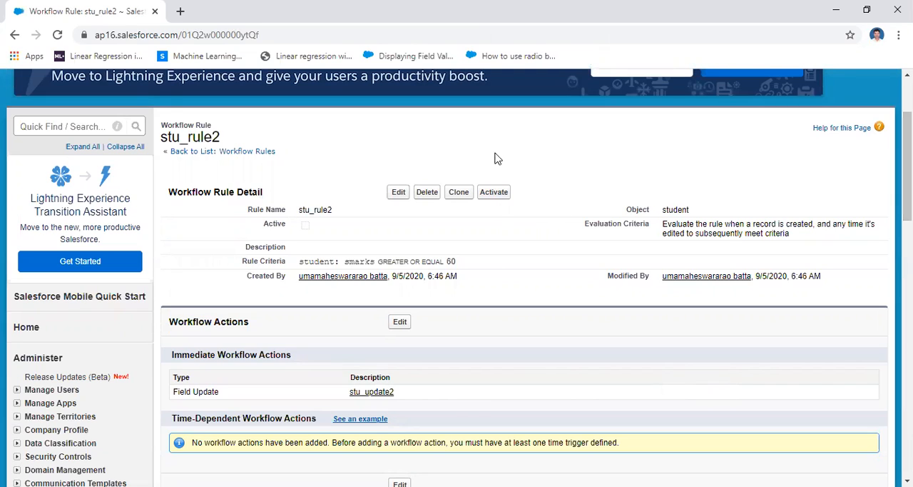
left_click(494, 193)
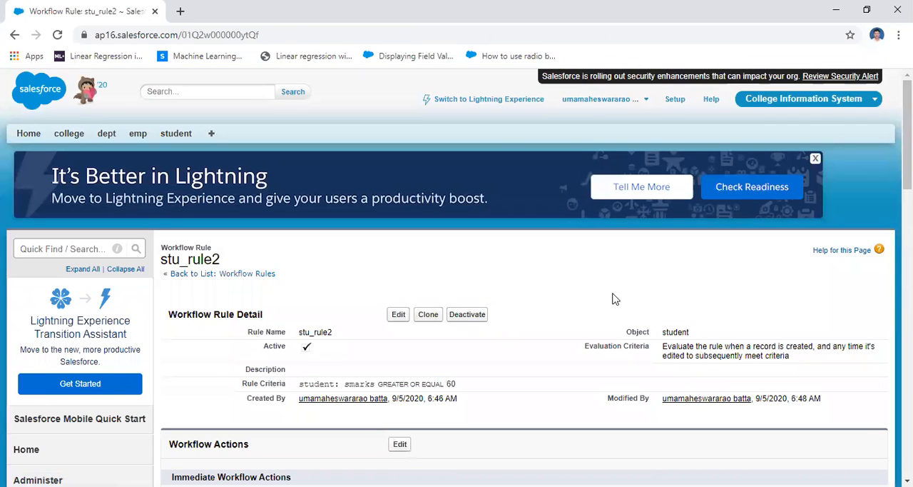
scroll(907, 136, "down", 3)
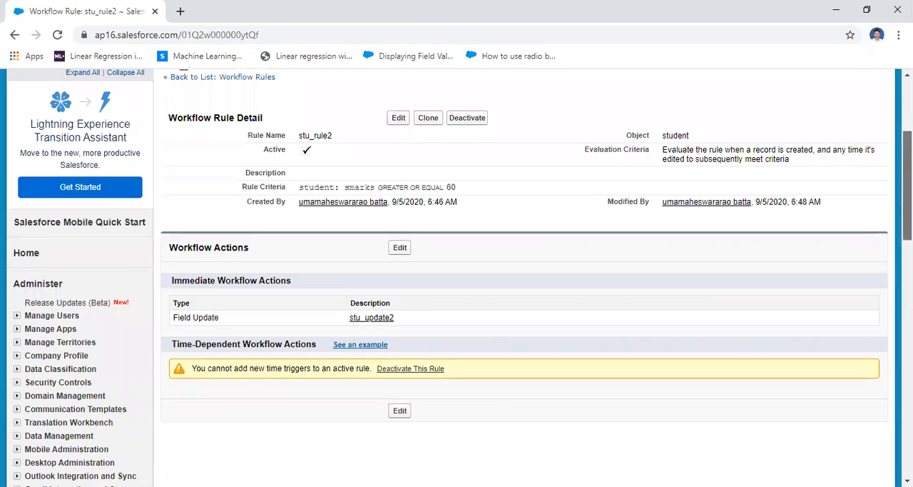
scroll(230, 177, "up", 3)
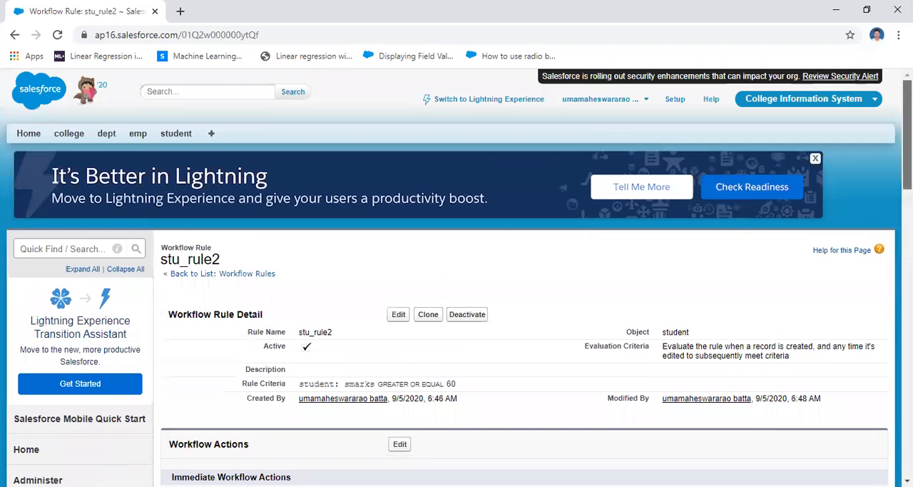
Start a new student record with sno 11 and fill in the student's name.
left_click(172, 139)
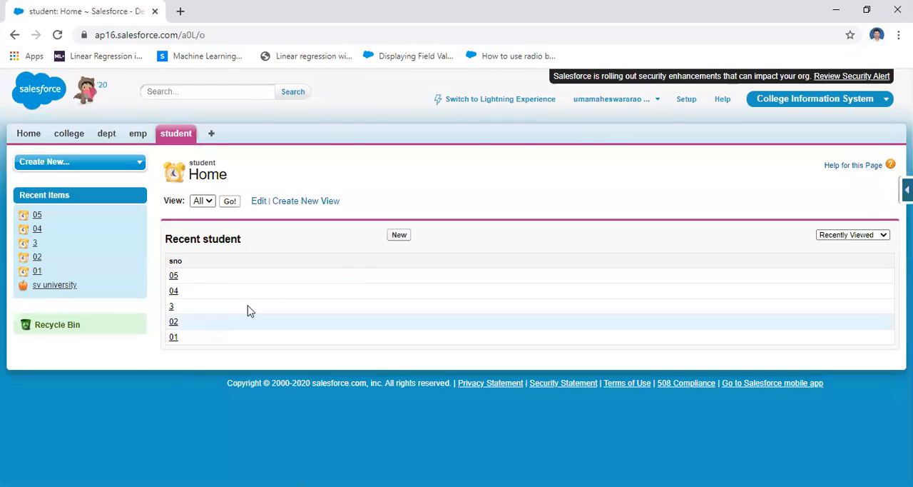
left_click(401, 237)
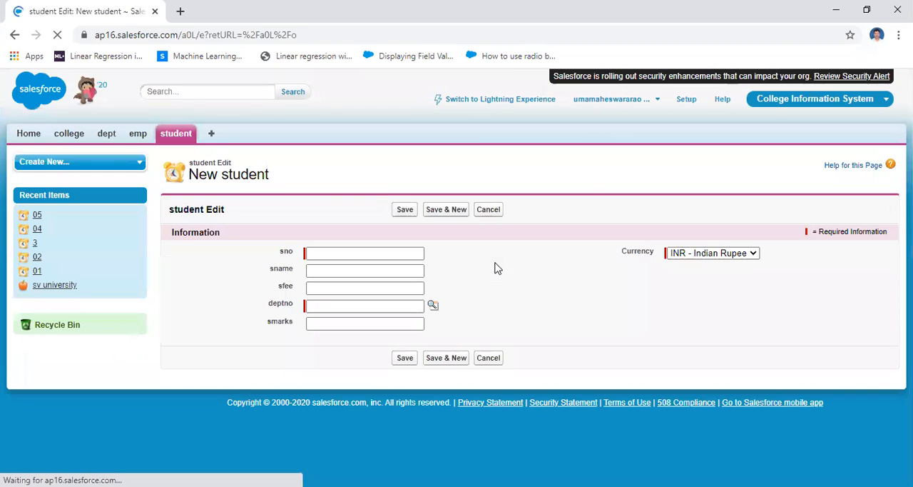
left_click(340, 255)
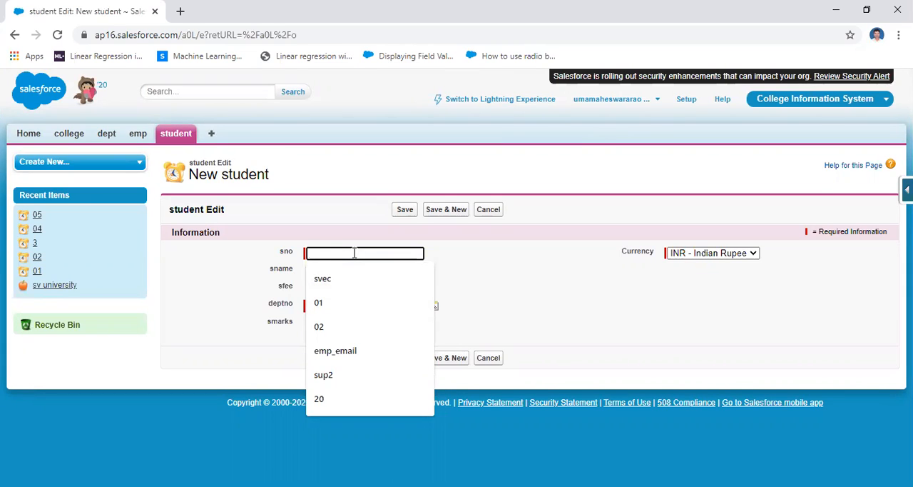
type("11")
left_click(350, 271)
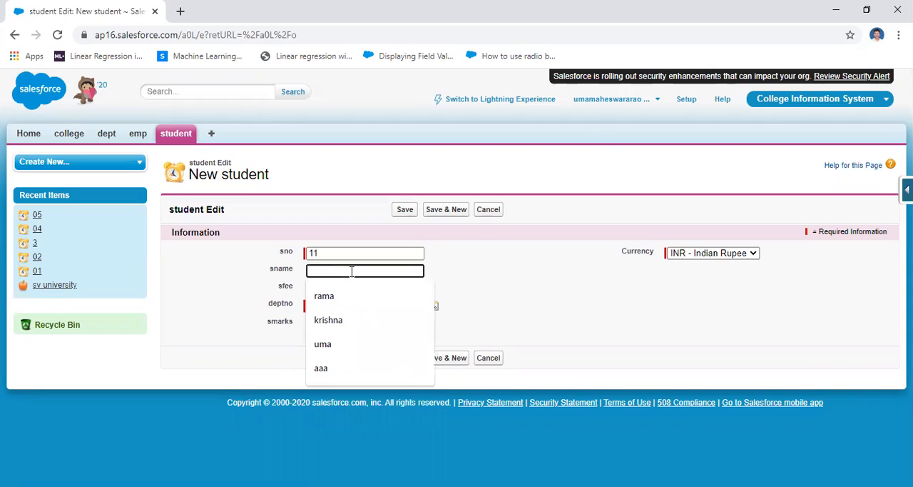
left_click(343, 294)
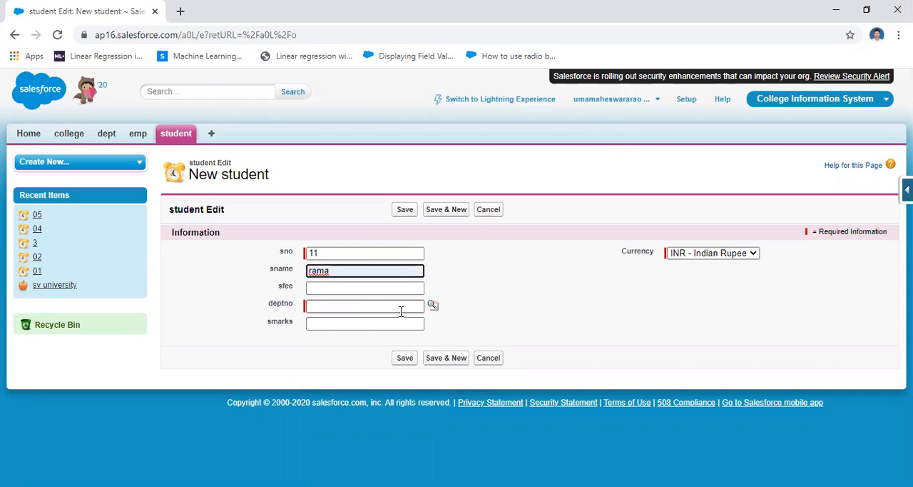
Set deptno to d30 and smarks to 78, leave sfee empty, and save the student record.
left_click(345, 304)
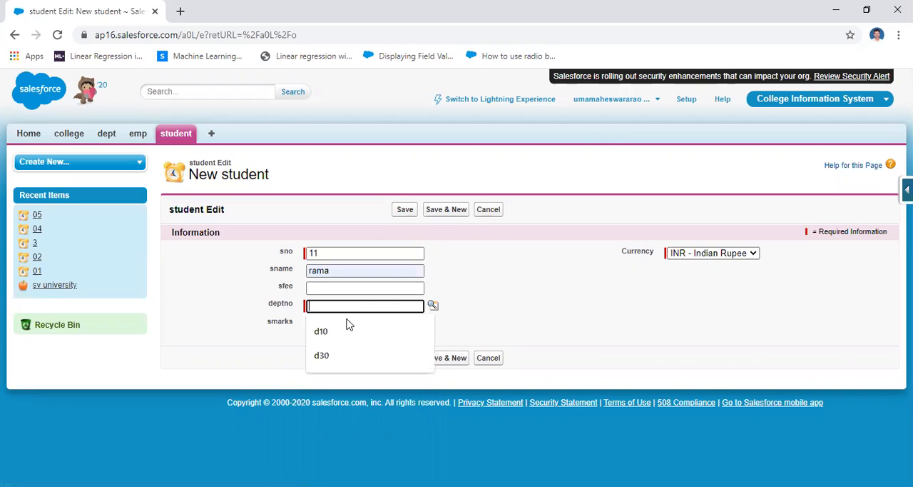
left_click(341, 349)
left_click(352, 324)
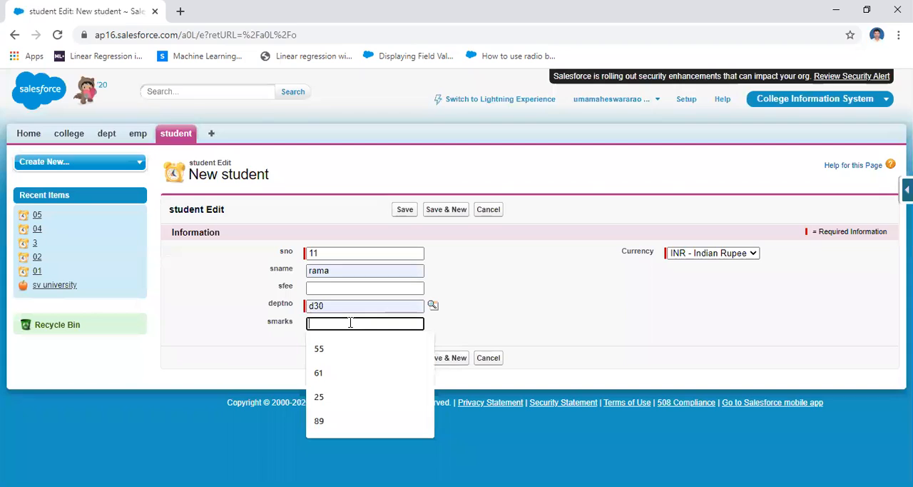
type("78")
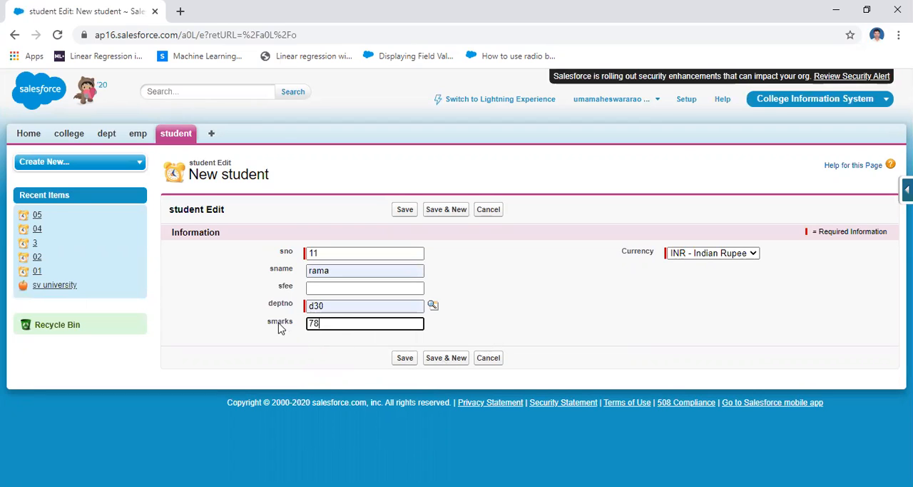
left_click(401, 360)
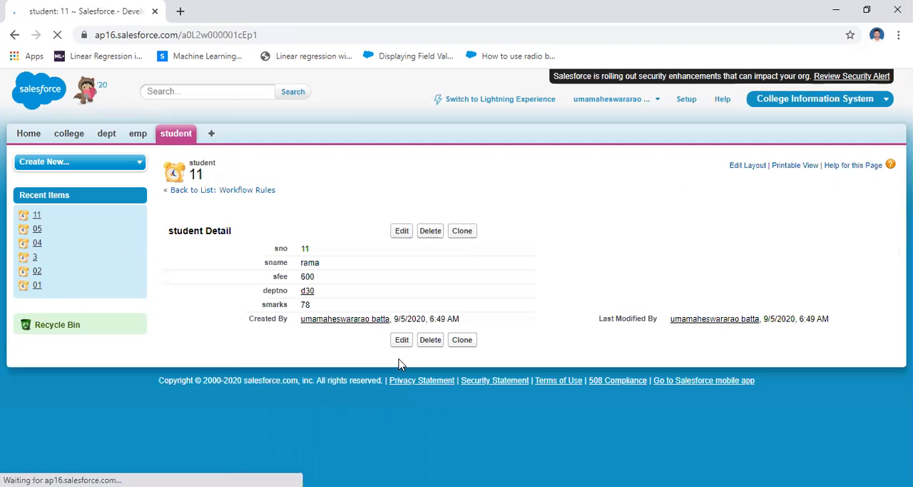
Open the list of all students and examine the sfee value of record 11.
left_click(180, 138)
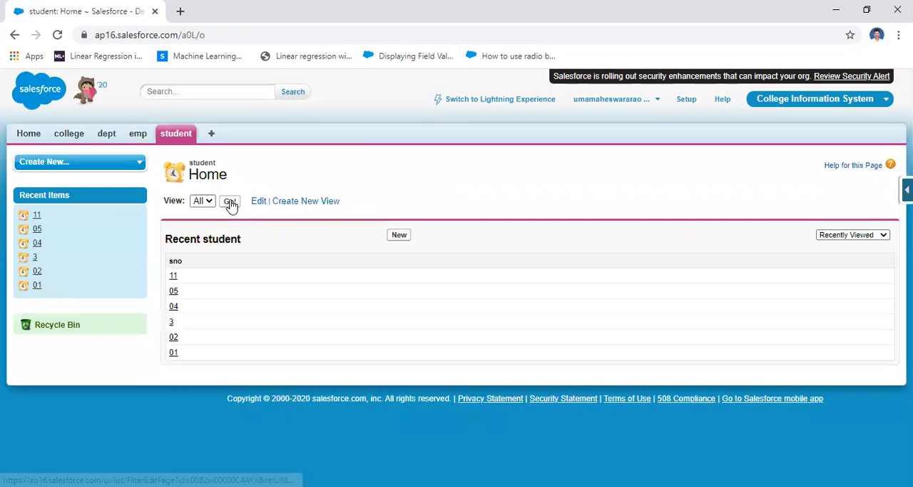
left_click(231, 204)
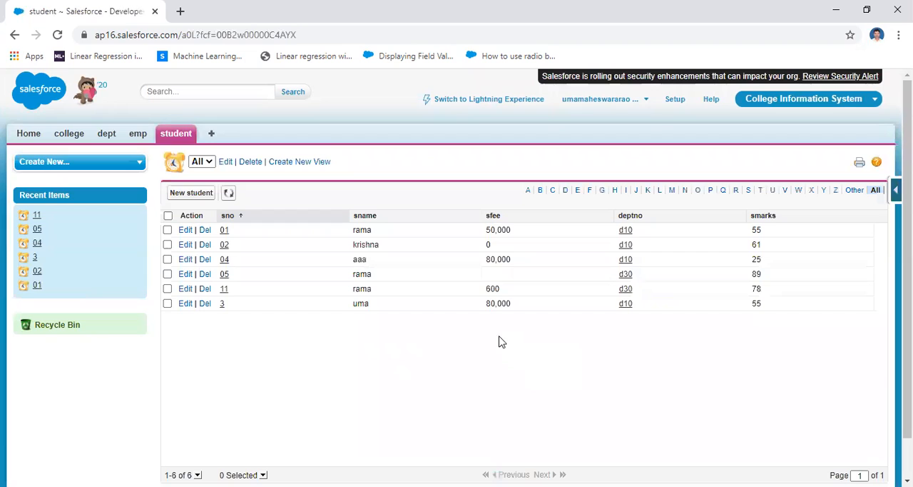
left_click(168, 289)
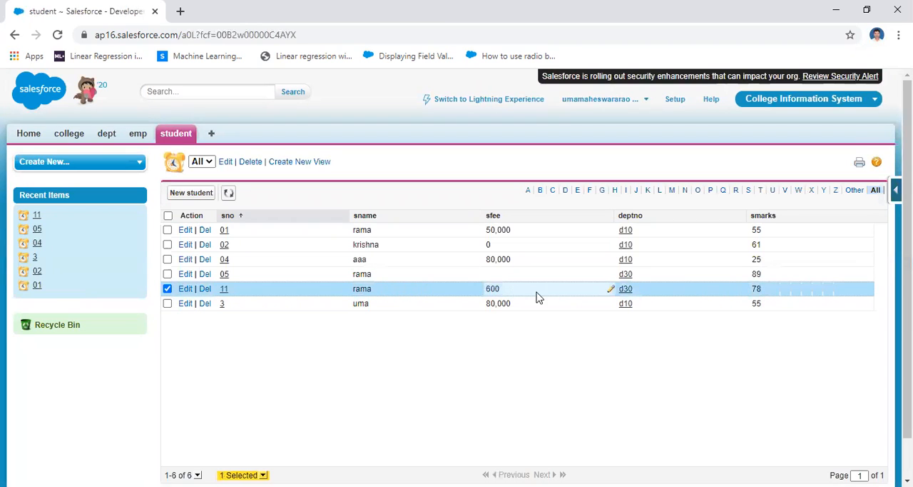
double_click(498, 289)
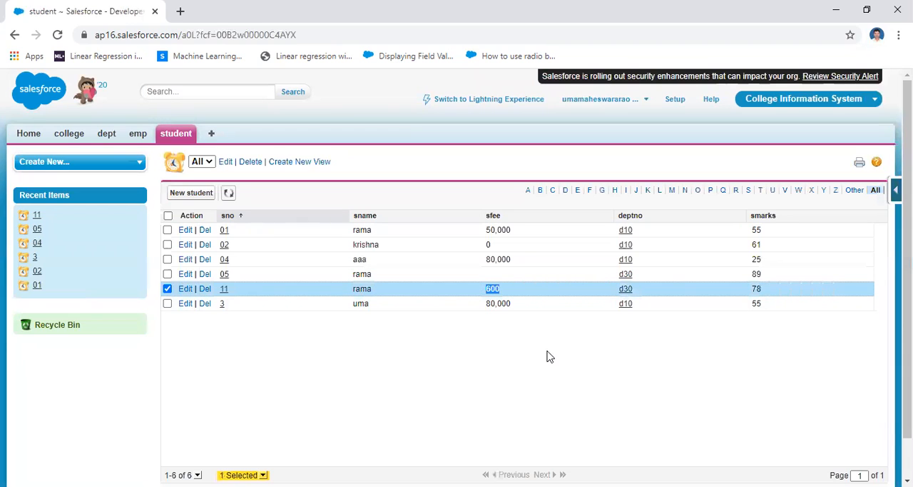
Start a new student record with sno 12 and sname qqqq.
left_click(171, 134)
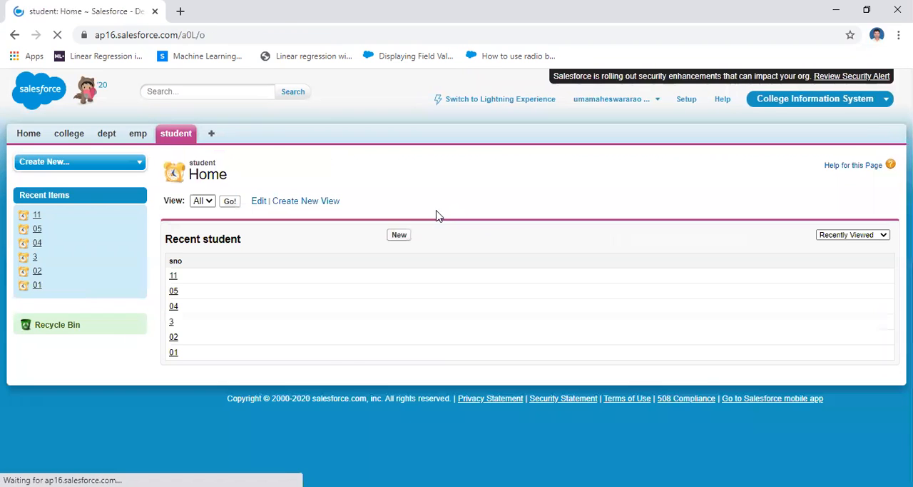
left_click(402, 237)
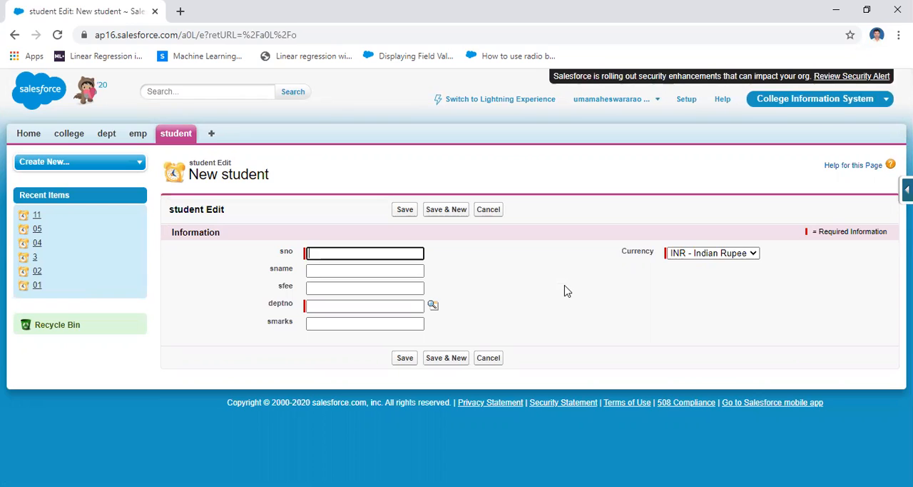
type("2")
left_click(343, 272)
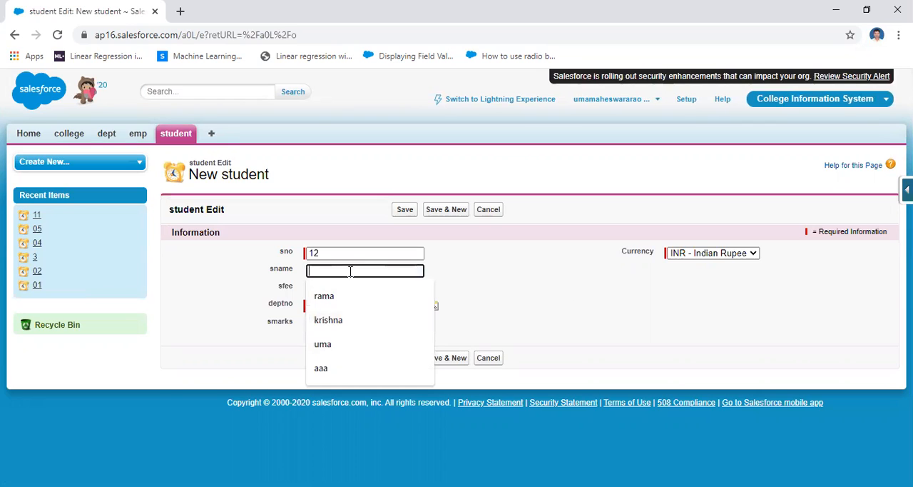
type("qqqq")
left_click(507, 292)
Leave sfee empty, set deptno to d10 and smarks to 100, and save the student record.
left_click(317, 289)
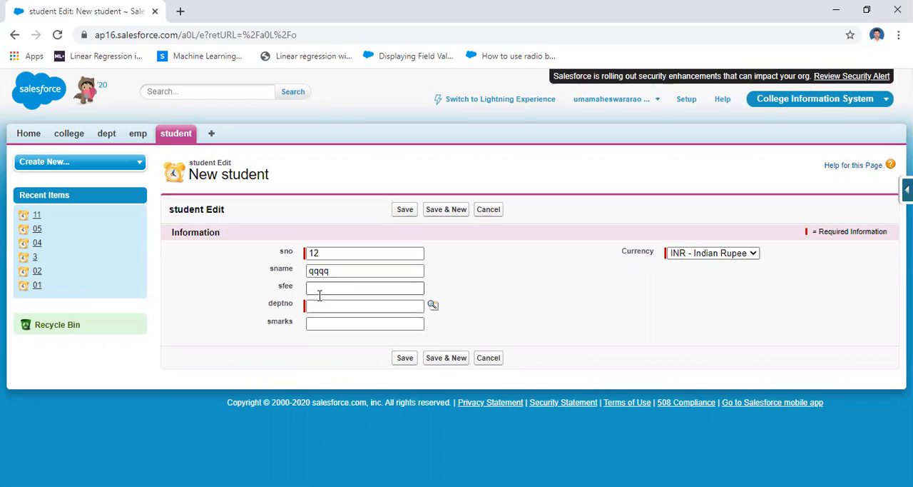
left_click(539, 286)
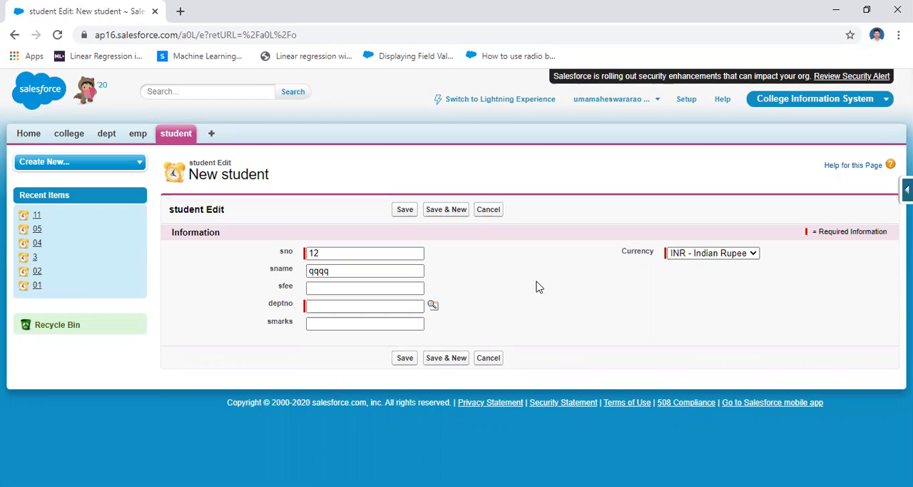
left_click(384, 304)
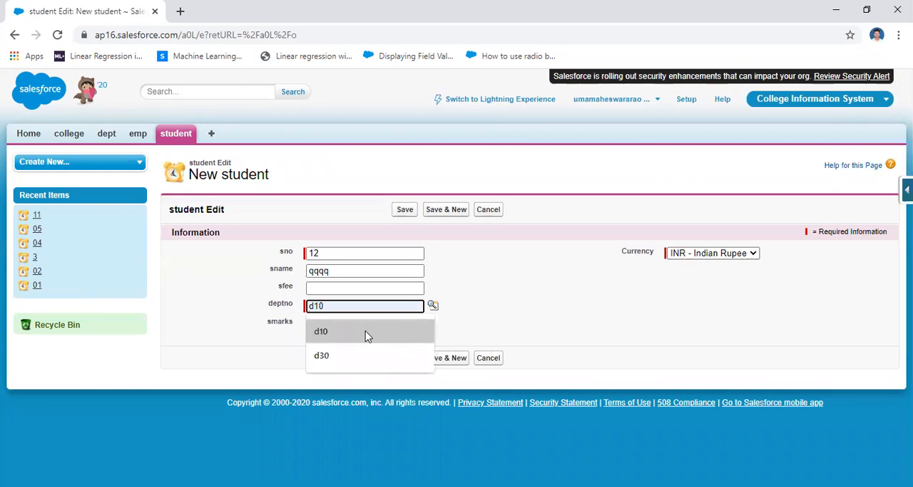
left_click(366, 332)
left_click(344, 325)
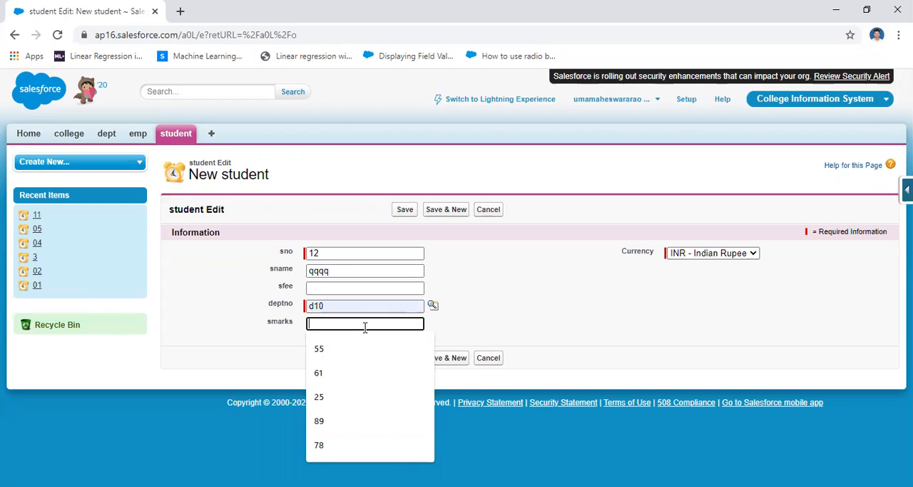
type("100")
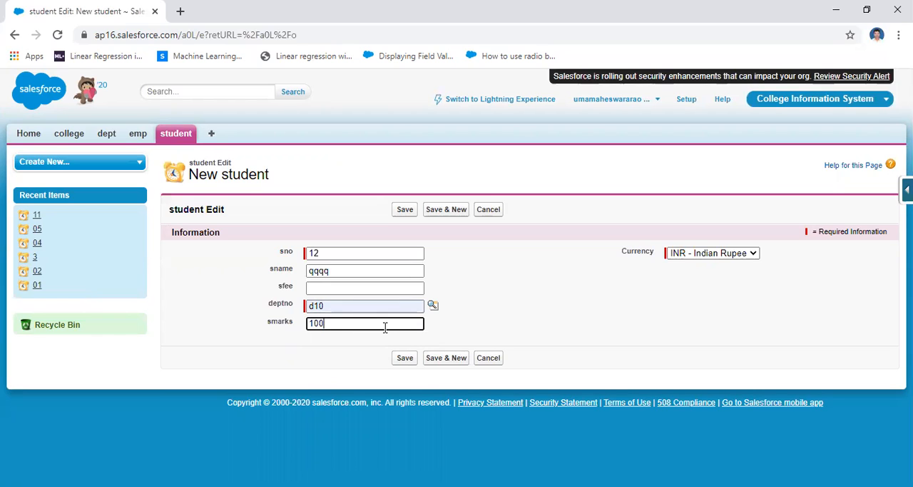
left_click(404, 358)
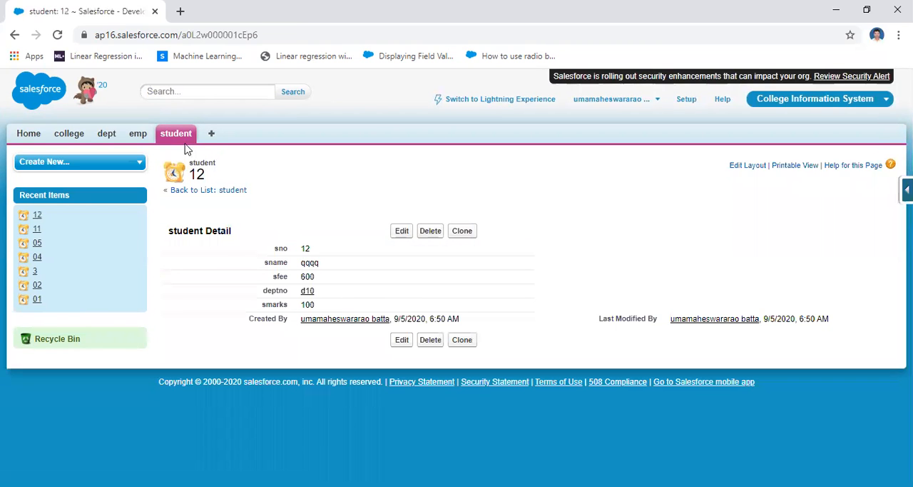
Open the list of all students and check the sfee value in the row of record 12.
left_click(176, 138)
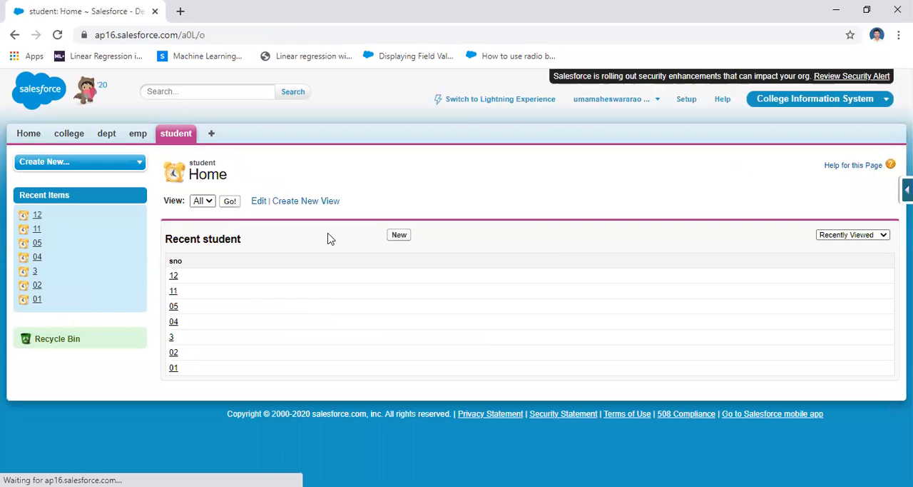
left_click(227, 203)
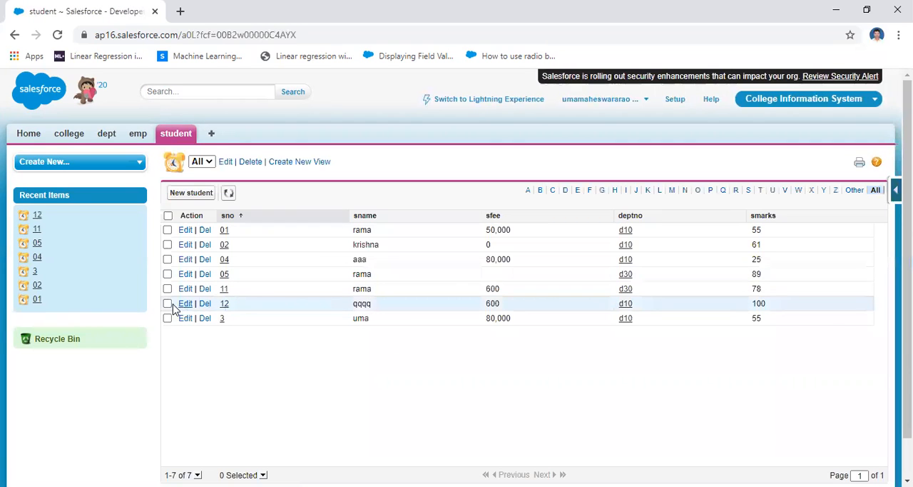
left_click(167, 304)
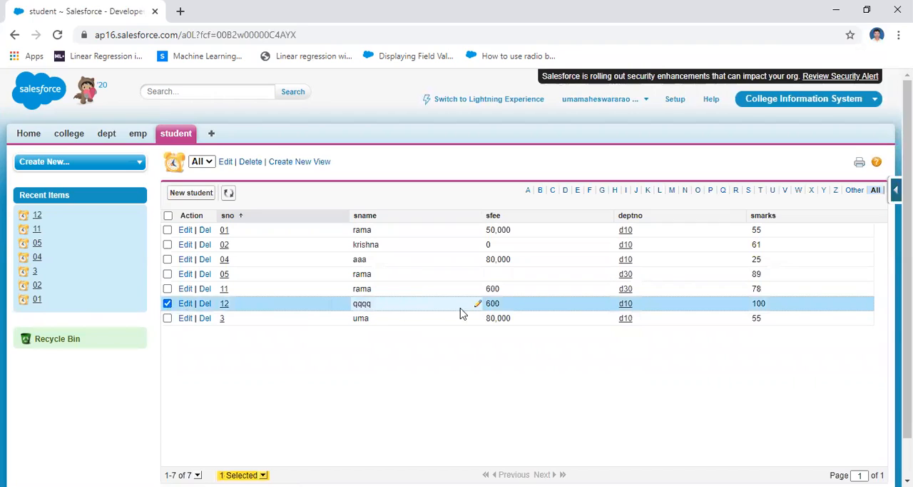